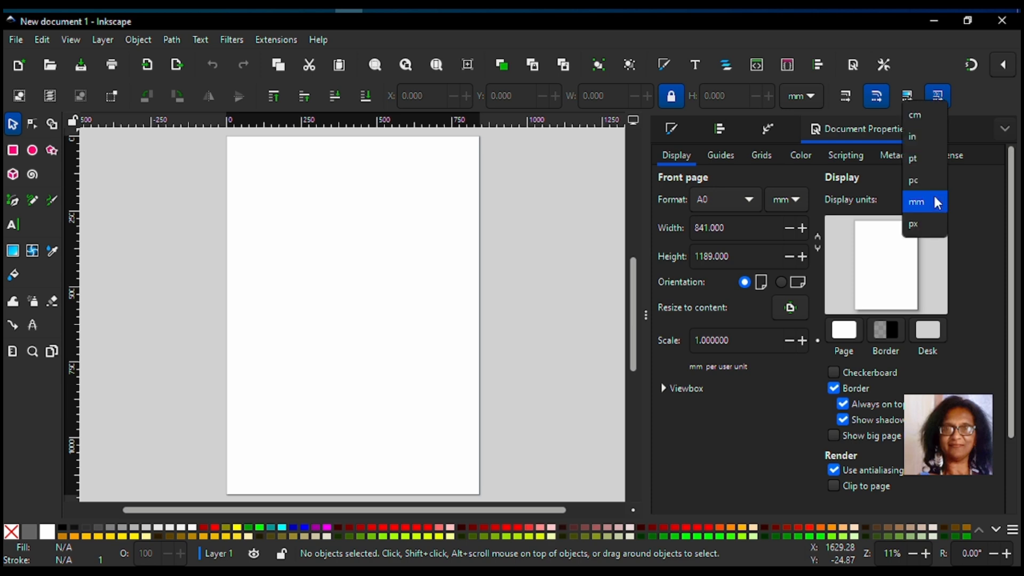
# Step: Set the document's display units and the front page format units to cm, and hide the document properties
pyautogui.click(938, 129)
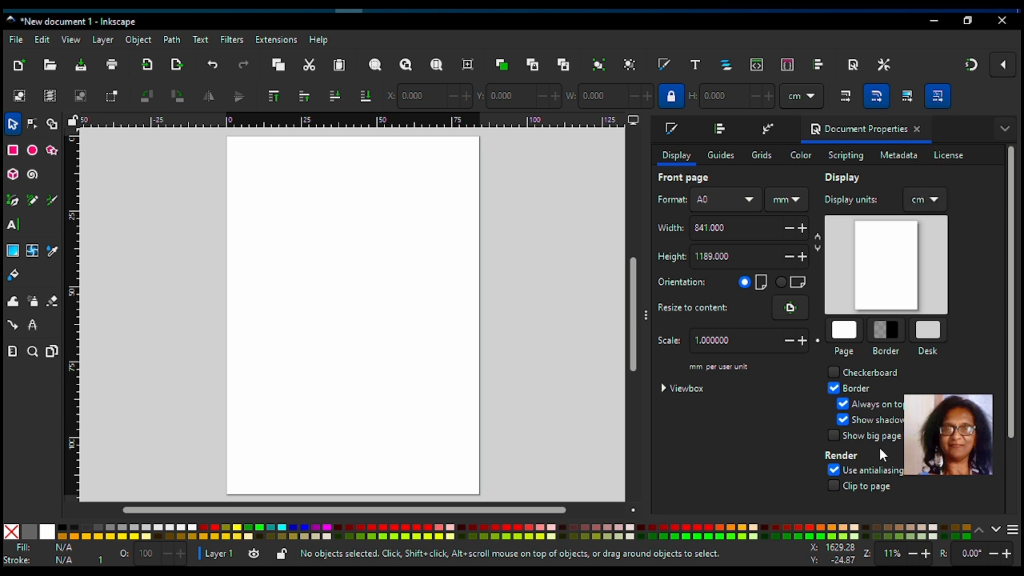
pyautogui.click(809, 204)
pyautogui.click(799, 202)
pyautogui.click(800, 202)
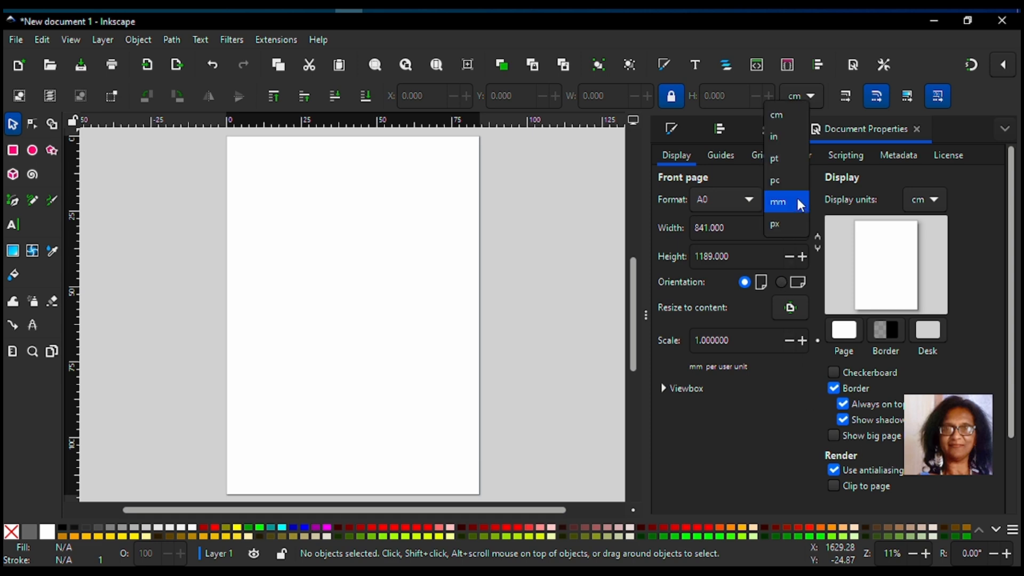
pyautogui.click(779, 115)
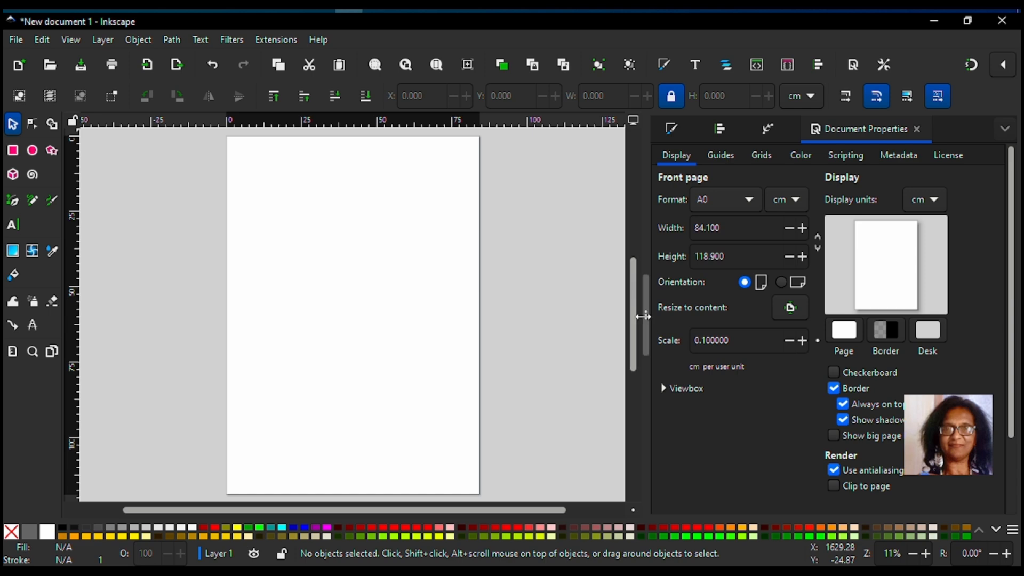
pyautogui.click(645, 317)
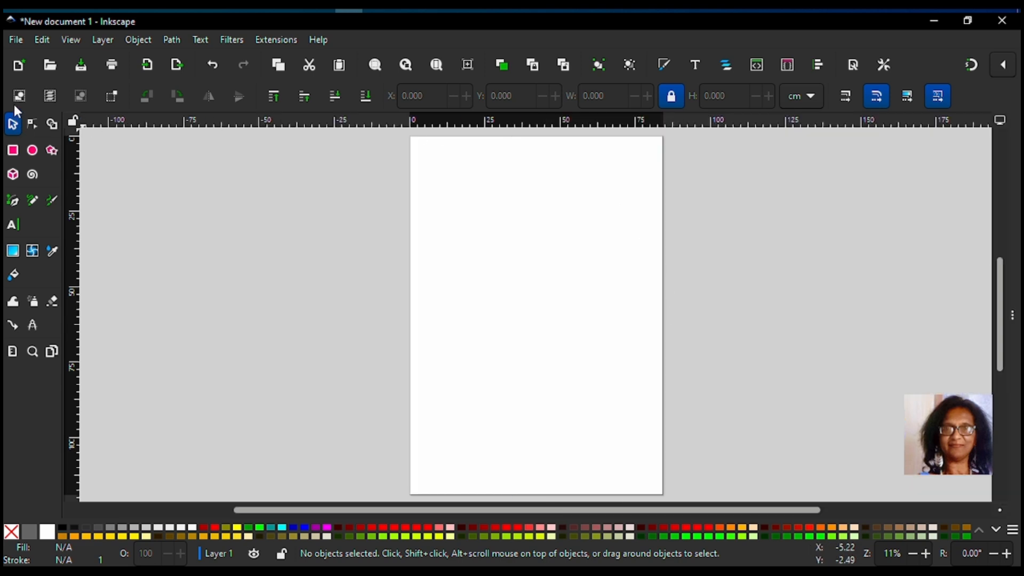
# Step: Reopen the document properties to review the page settings, and hide them again
pyautogui.click(16, 40)
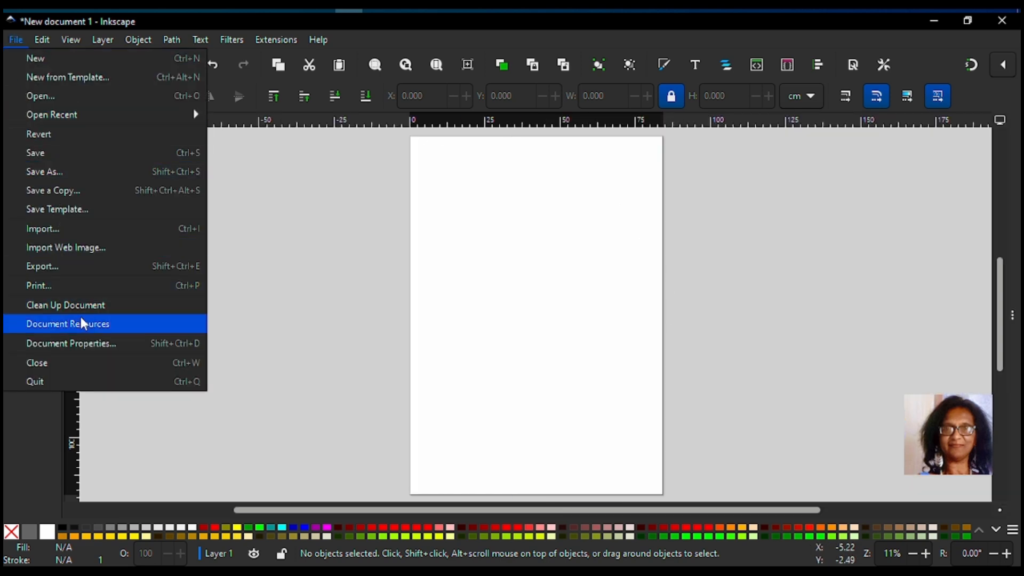
pyautogui.click(82, 343)
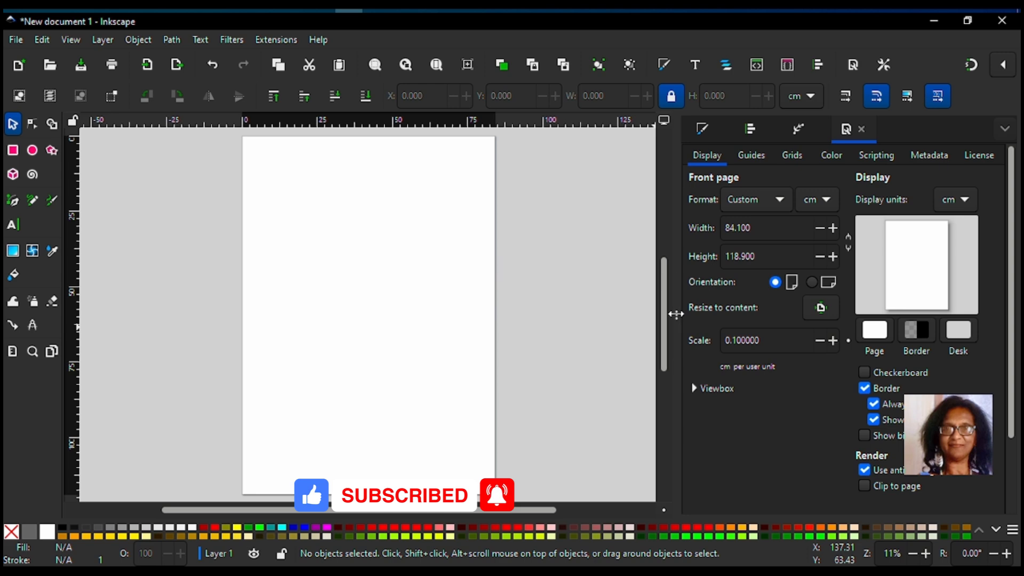
pyautogui.click(675, 315)
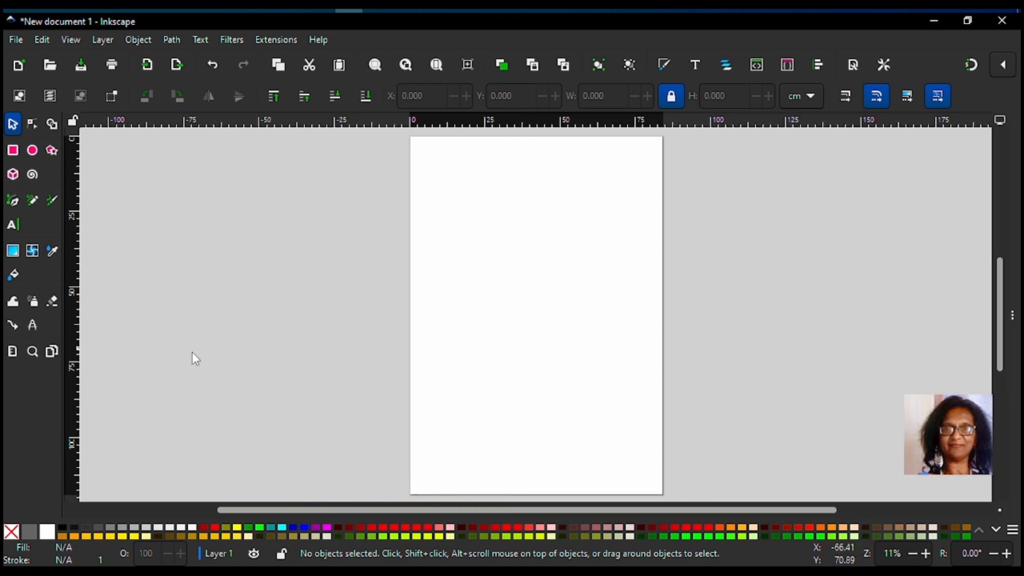
# Step: Set the page size to A0 (841 × 1189 mm) with the Pages tool and return to the Selector tool
pyautogui.click(52, 353)
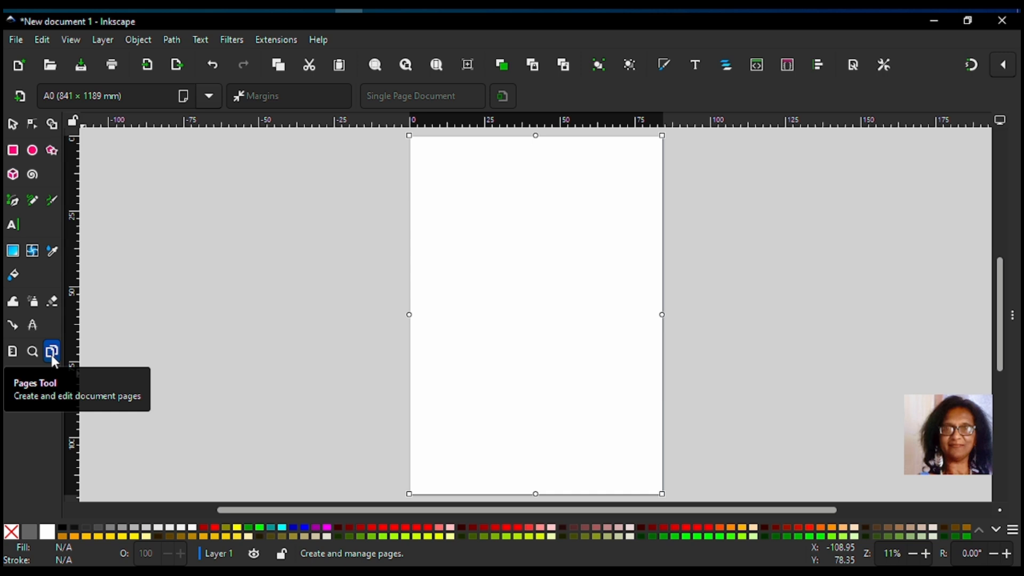
pyautogui.click(209, 96)
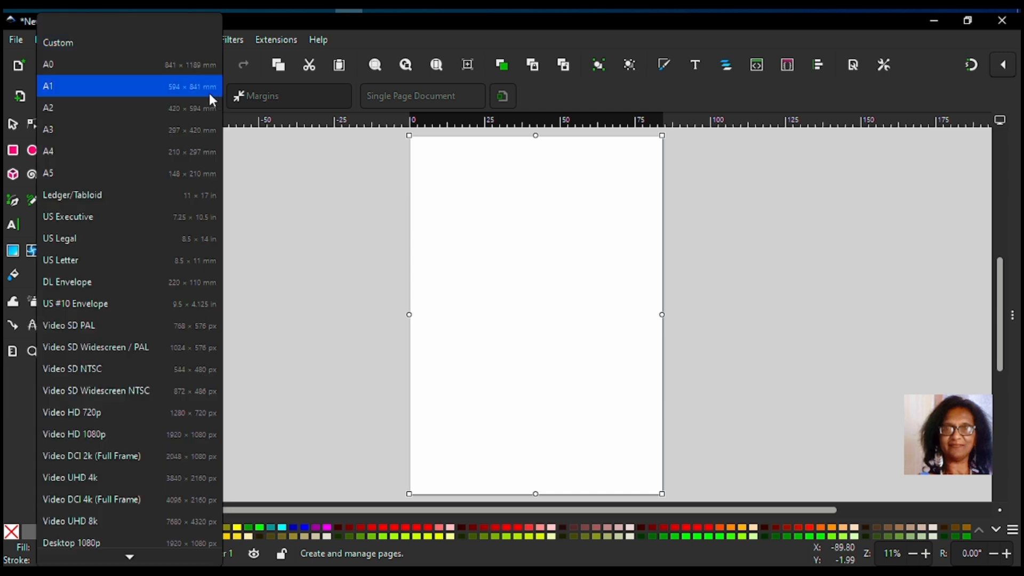
pyautogui.click(197, 66)
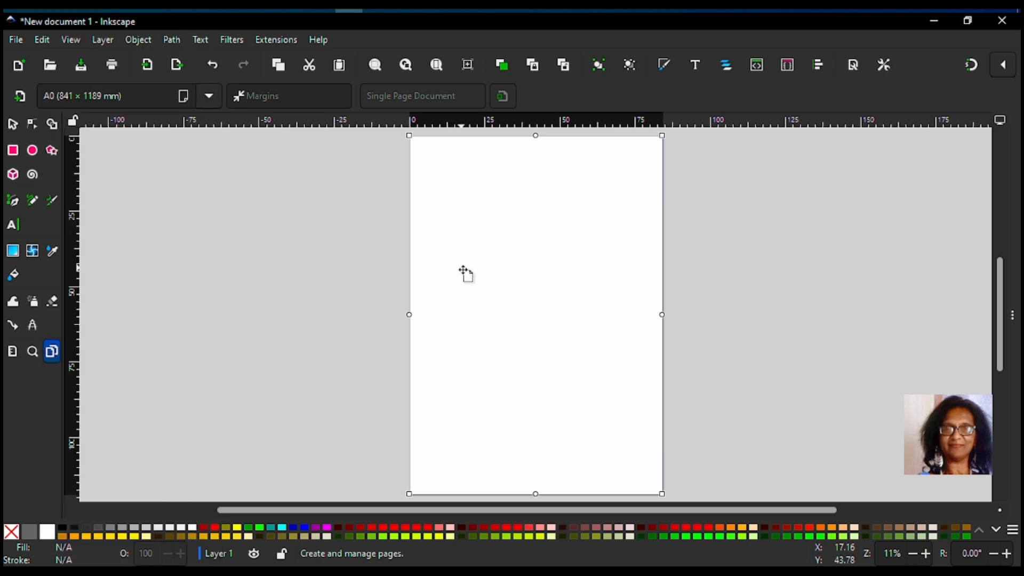
pyautogui.press('s')
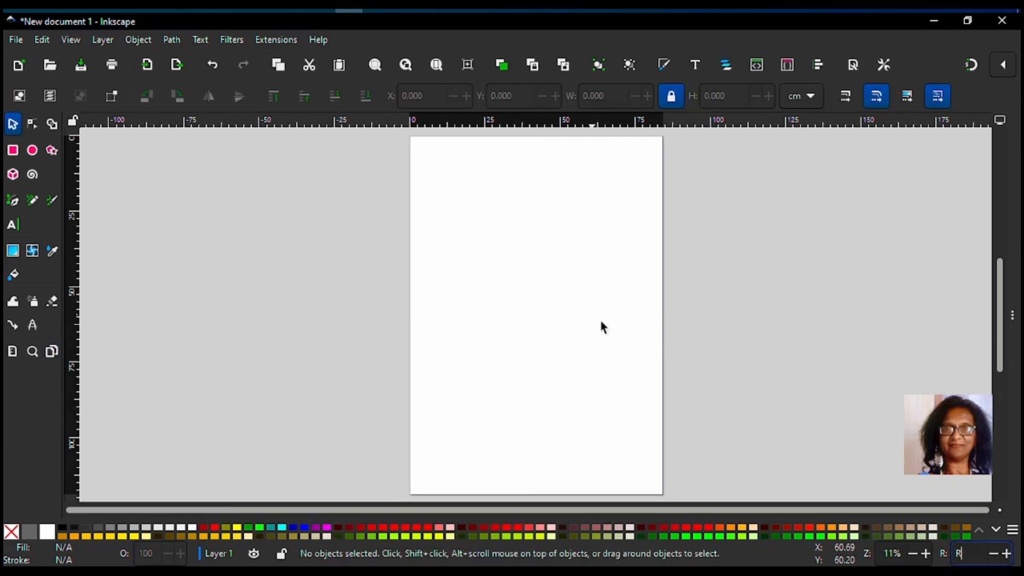
# Step: Examine the unit choices available for object dimensions and for the horizontal and vertical rulers
pyautogui.click(811, 99)
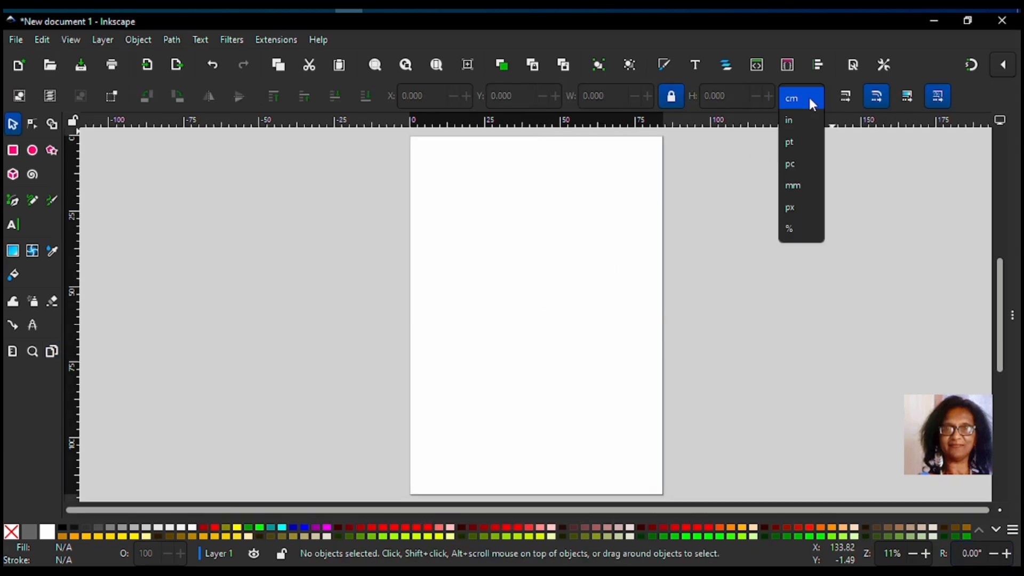
pyautogui.click(811, 100)
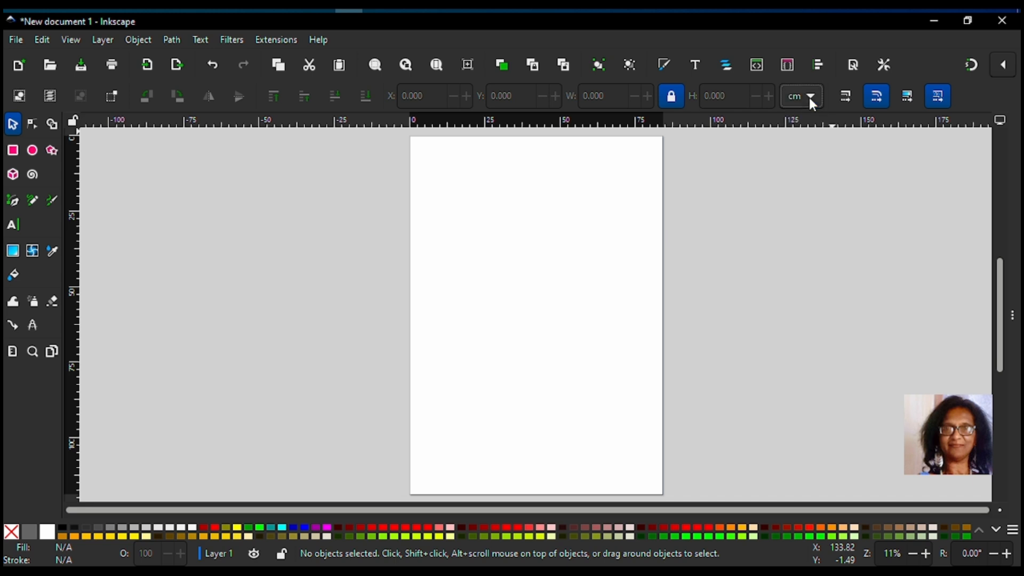
pyautogui.rightClick(767, 128)
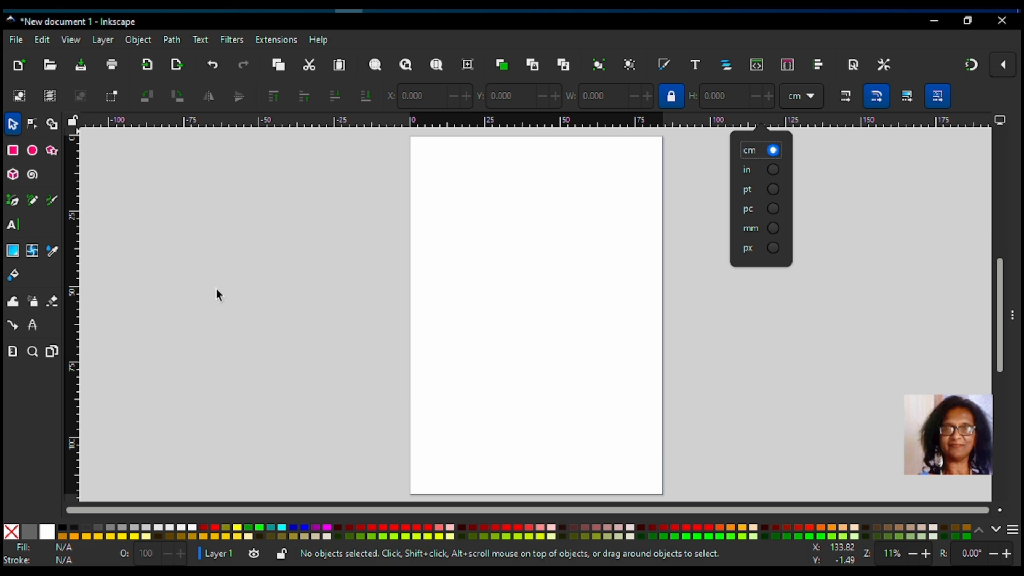
pyautogui.click(75, 299)
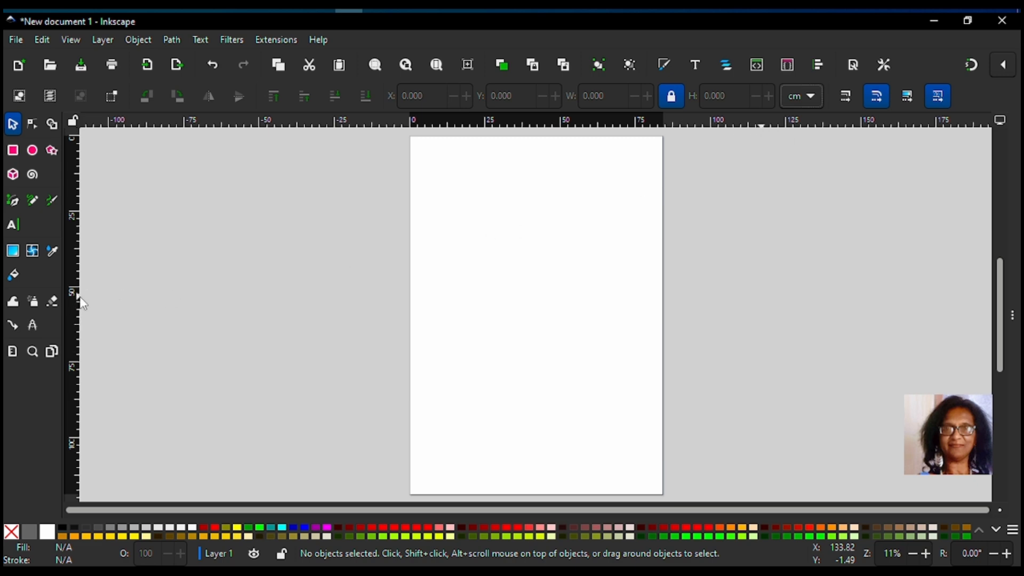
pyautogui.rightClick(76, 298)
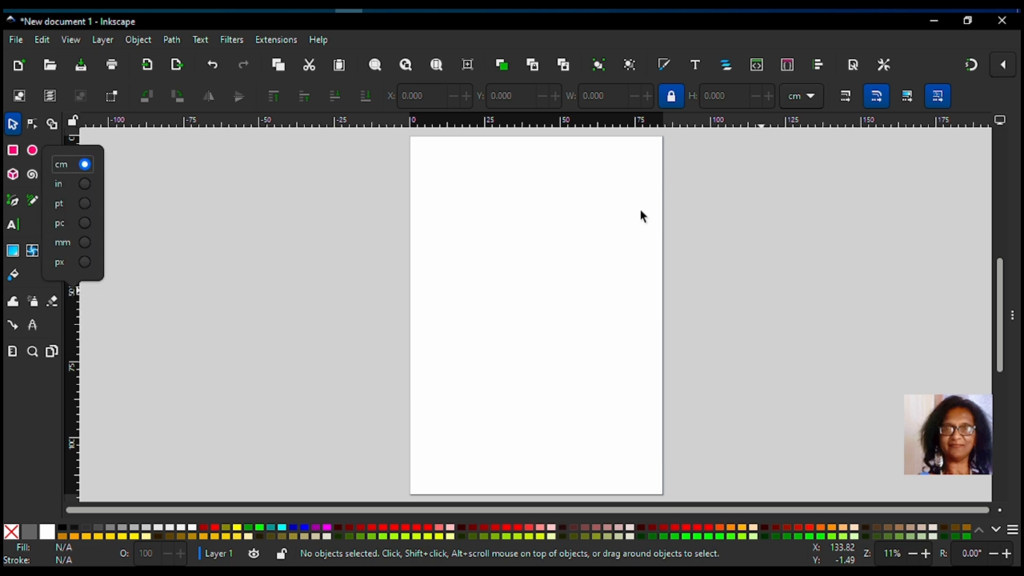
pyautogui.click(513, 267)
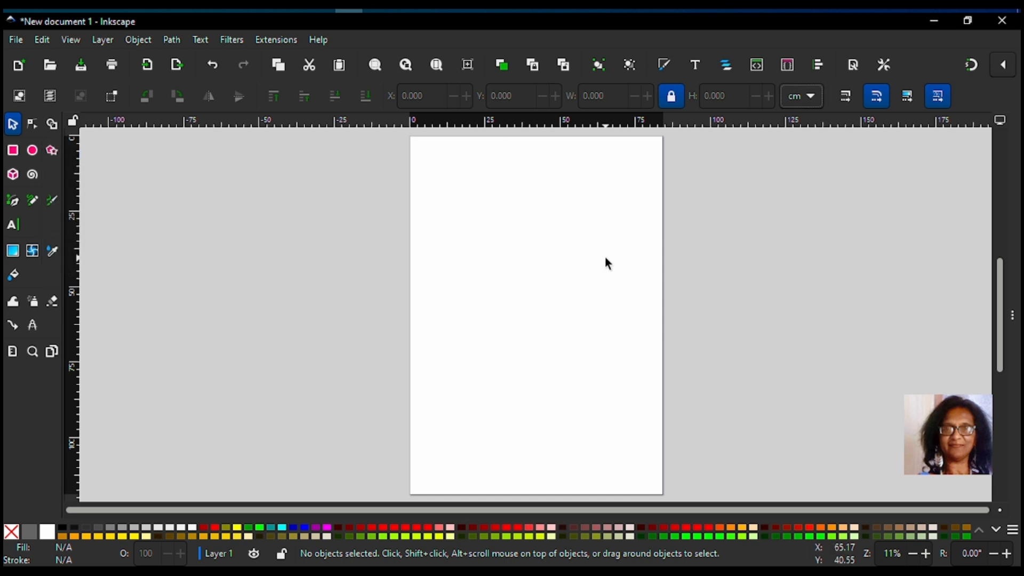
# Step: Create a new document and place a five-cornered polygon about 396 × 378 mm near the top of the page
pyautogui.click(19, 65)
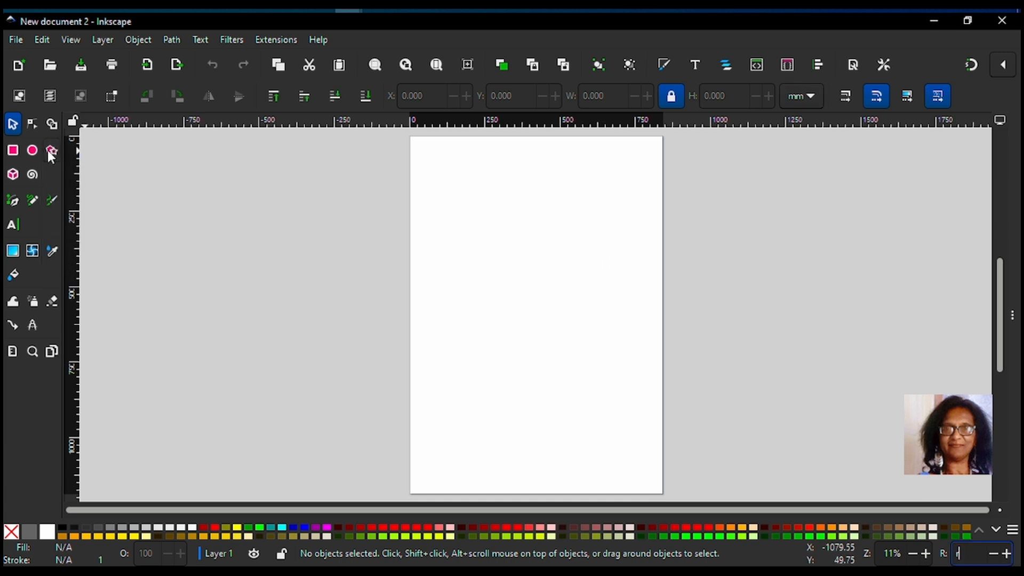
pyautogui.click(51, 150)
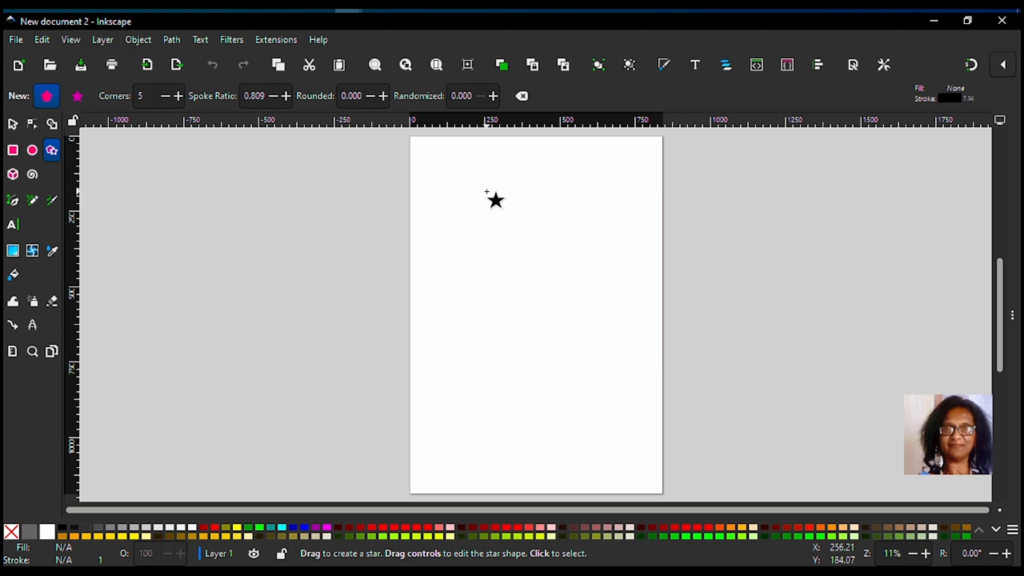
pyautogui.moveTo(487, 192); pyautogui.dragTo(524, 243)
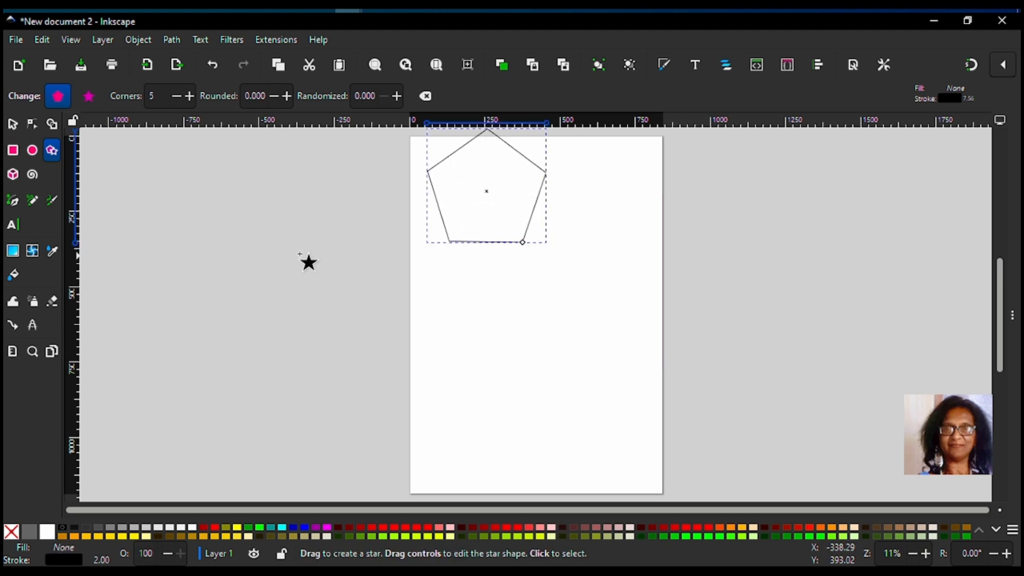
pyautogui.click(12, 124)
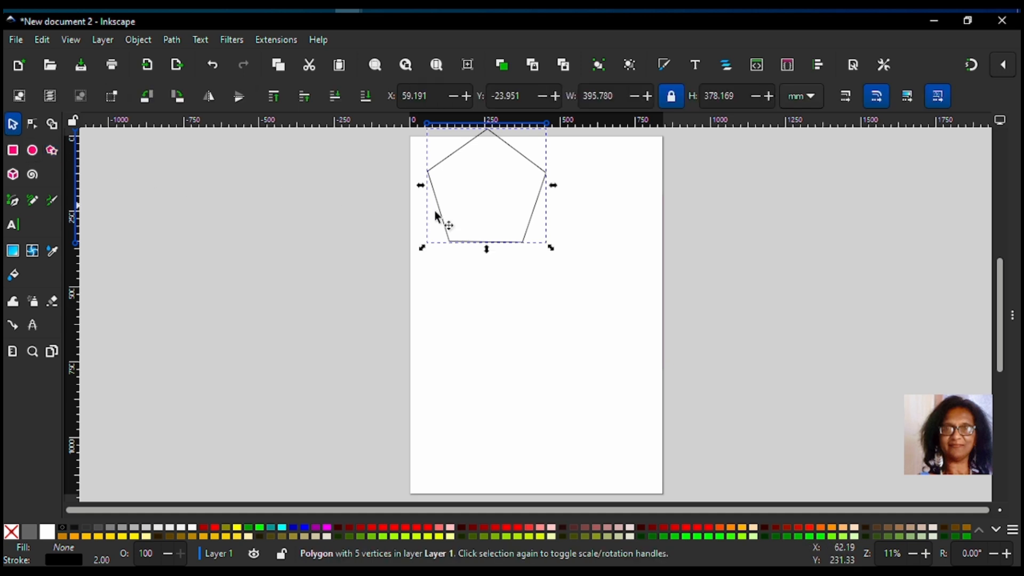
pyautogui.moveTo(508, 248); pyautogui.dragTo(531, 280)
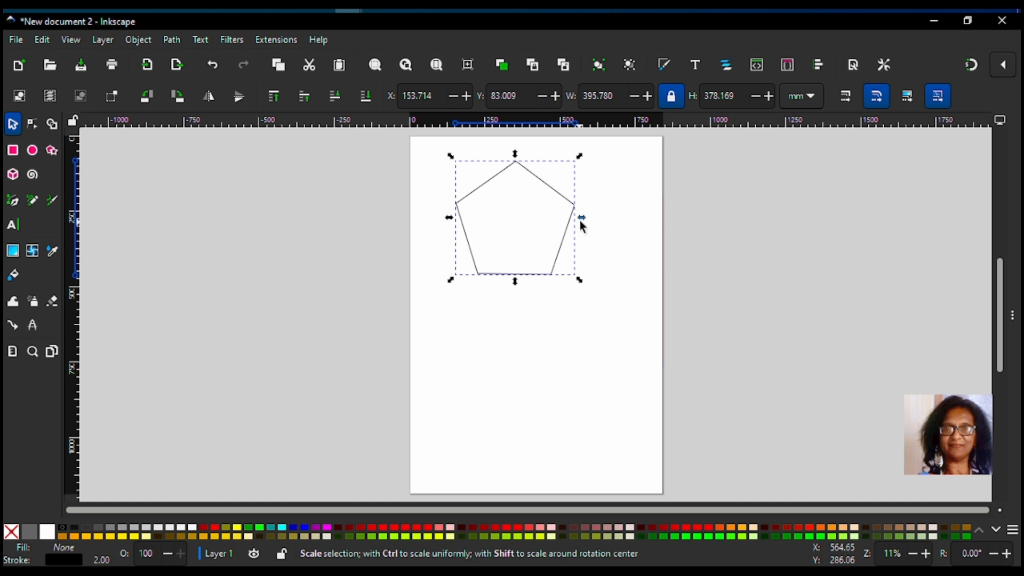
# Step: Fill the pentagon with medium gray and shrink it to about 237 × 218 mm
pyautogui.click(118, 530)
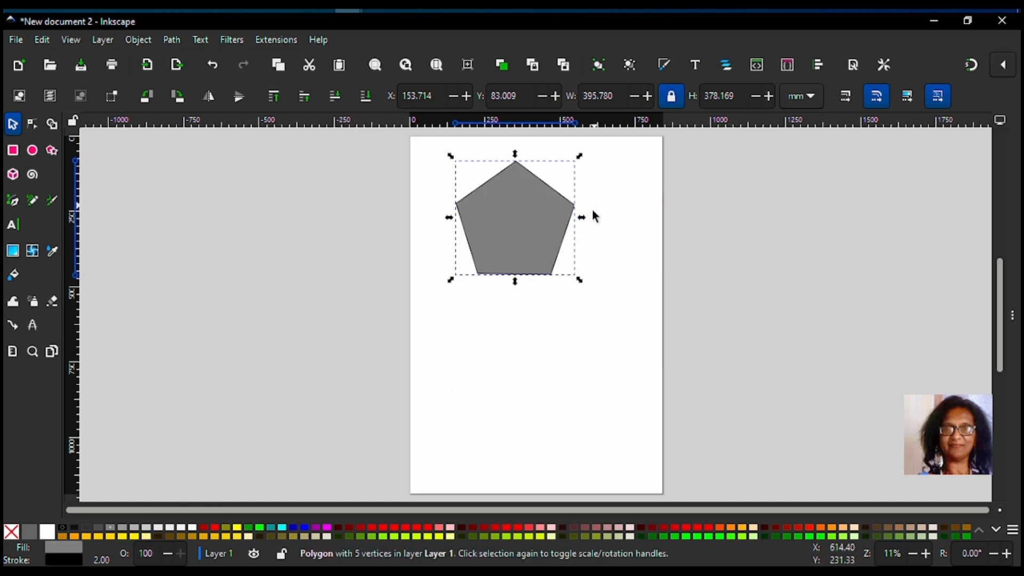
pyautogui.moveTo(583, 217); pyautogui.dragTo(560, 216)
pyautogui.moveTo(518, 288); pyautogui.dragTo(514, 264)
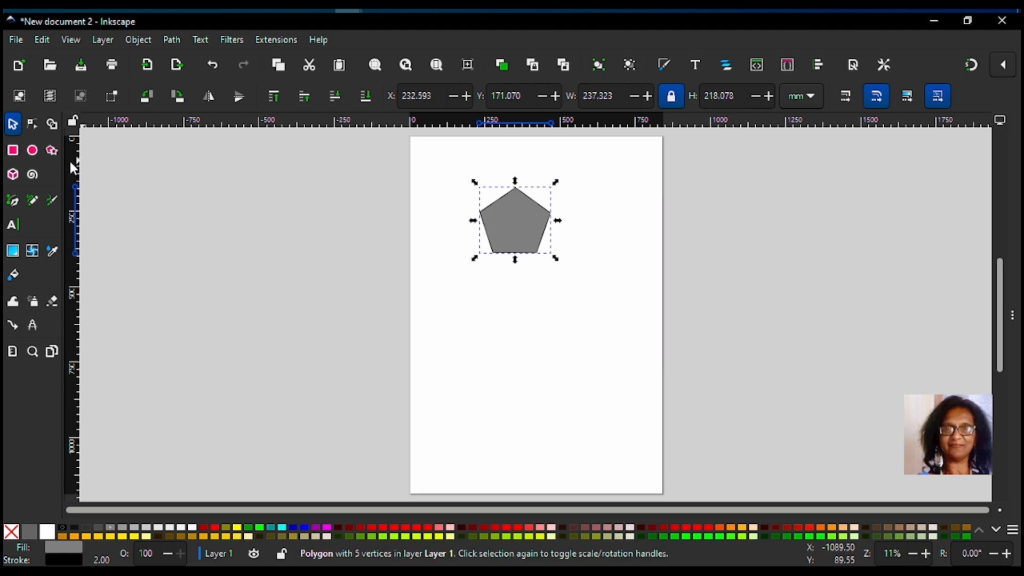
# Step: Convert the pentagon to a path and make its top corner node smooth
pyautogui.click(171, 44)
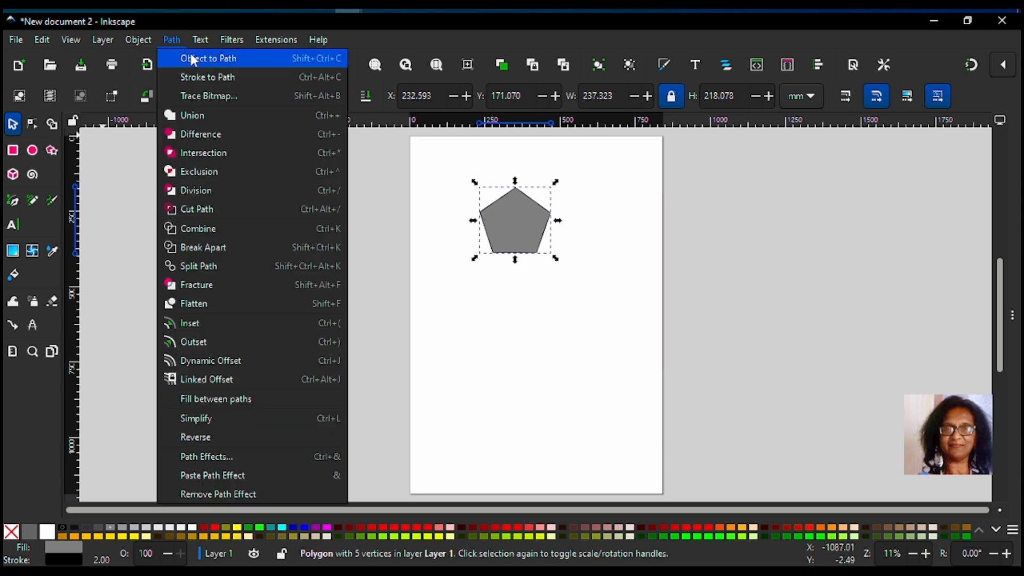
pyautogui.click(193, 55)
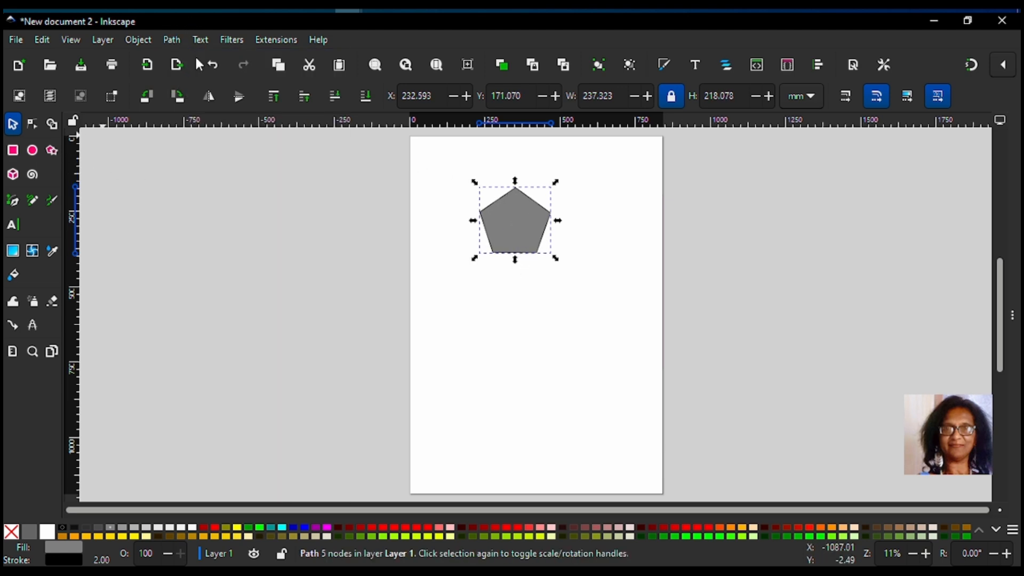
pyautogui.click(38, 126)
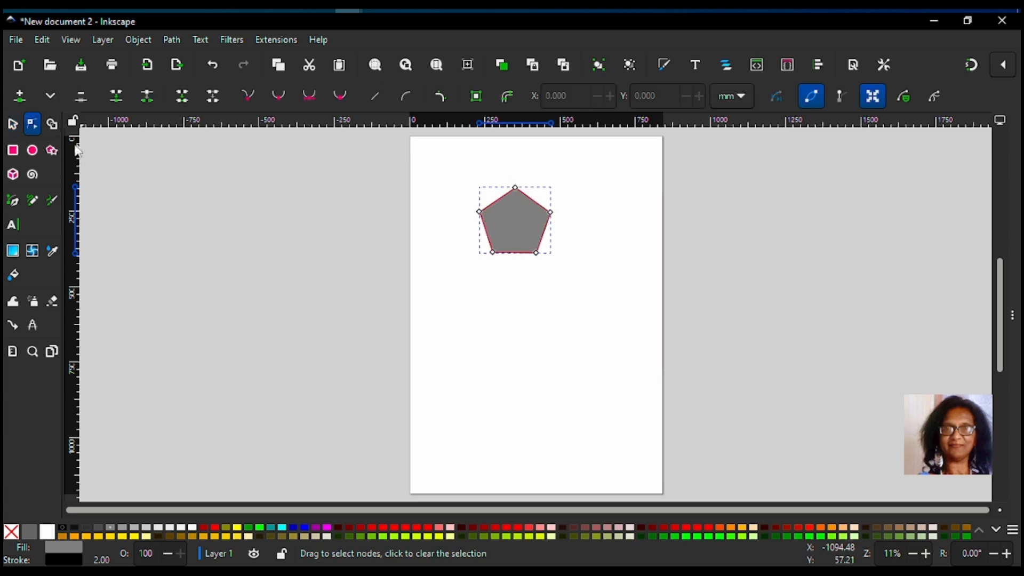
pyautogui.click(521, 192)
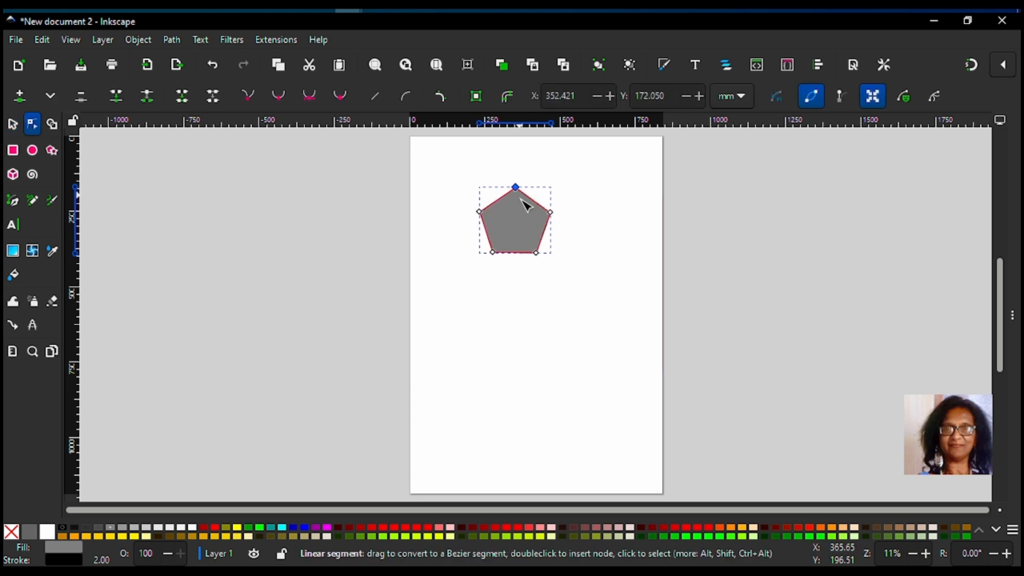
pyautogui.click(280, 101)
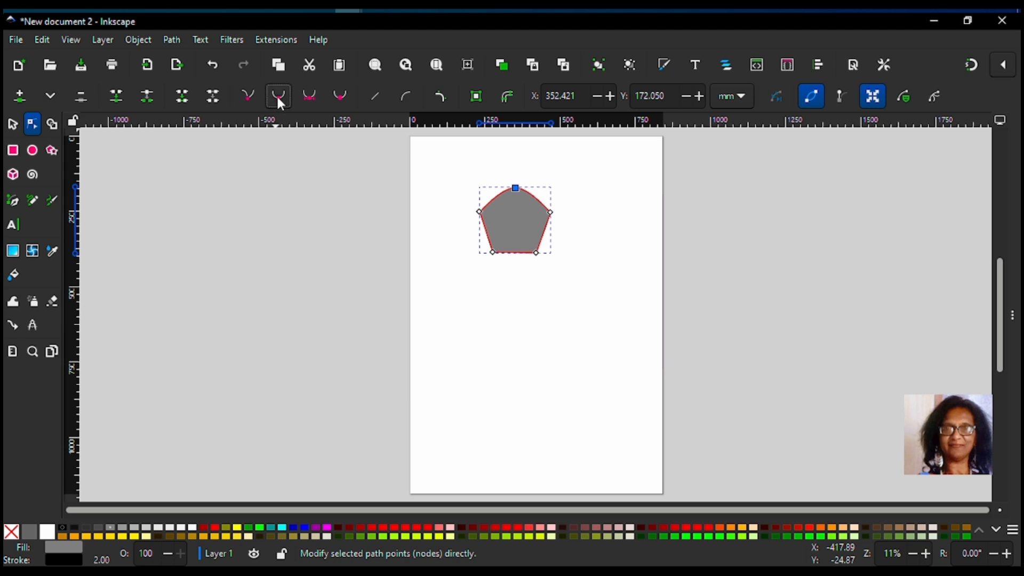
pyautogui.rightClick(528, 235)
pyautogui.click(443, 137)
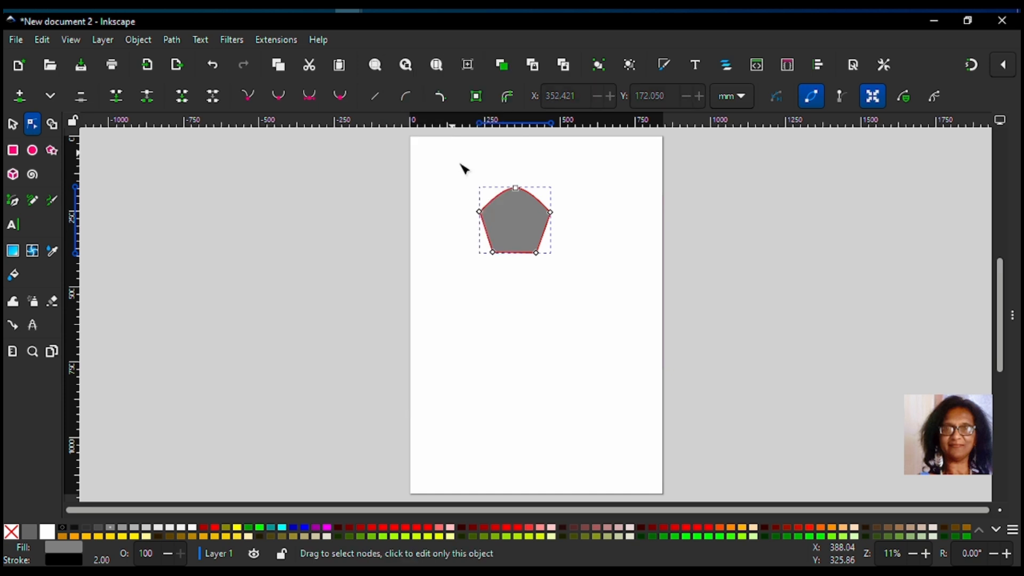
pyautogui.click(14, 131)
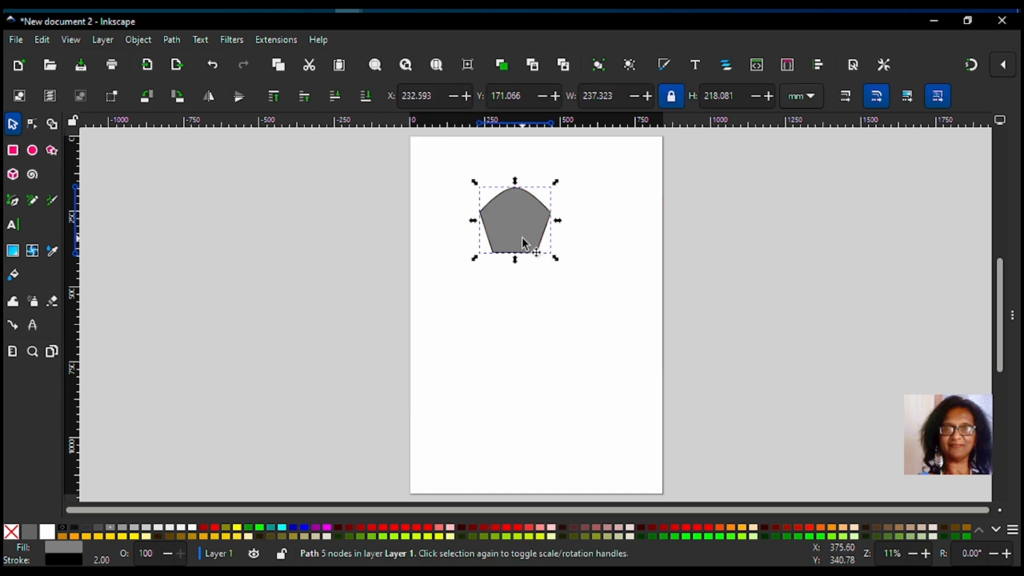
# Step: Place a vertically flipped copy of the rounded pentagon below the original and reshape it into a narrow, slightly taller form
pyautogui.moveTo(522, 238); pyautogui.dragTo(493, 323)
pyautogui.click(544, 355)
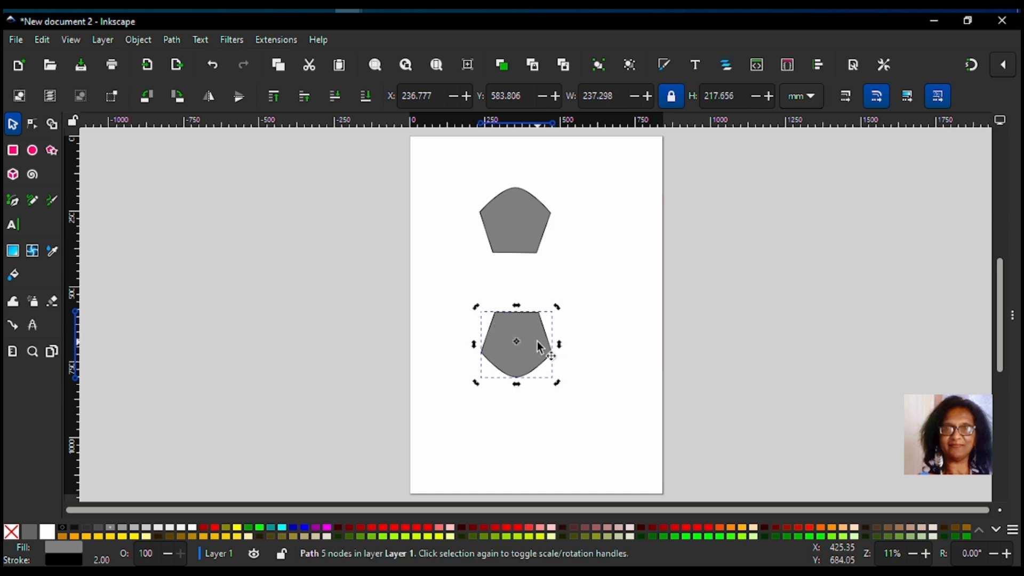
pyautogui.click(539, 342)
pyautogui.moveTo(559, 345); pyautogui.dragTo(516, 302)
# Step: Narrow the upper rounded pentagon slightly to about 232 mm wide
pyautogui.click(546, 229)
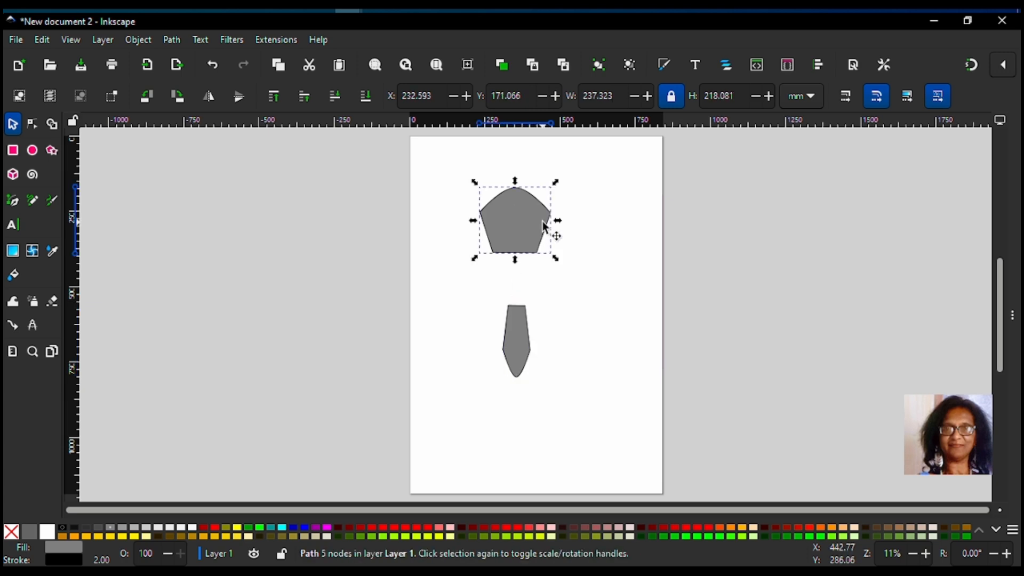
pyautogui.moveTo(562, 222); pyautogui.dragTo(559, 222)
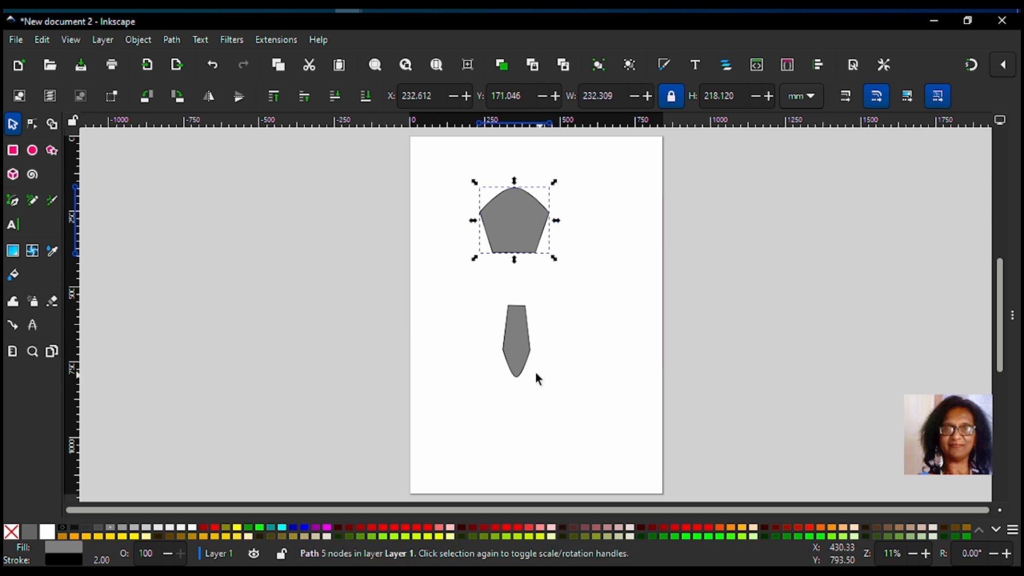
# Step: Draw two ellipses, about 39 × 47 mm and 62 × 55 mm, and place the smaller near the narrow shape's top and the larger near its middle
pyautogui.click(36, 153)
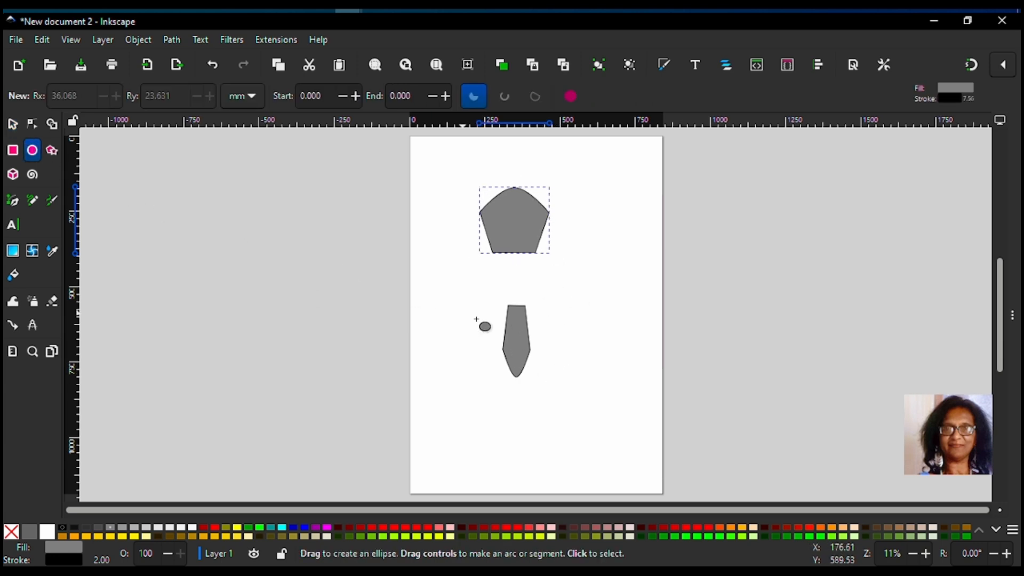
pyautogui.moveTo(586, 299); pyautogui.dragTo(611, 354)
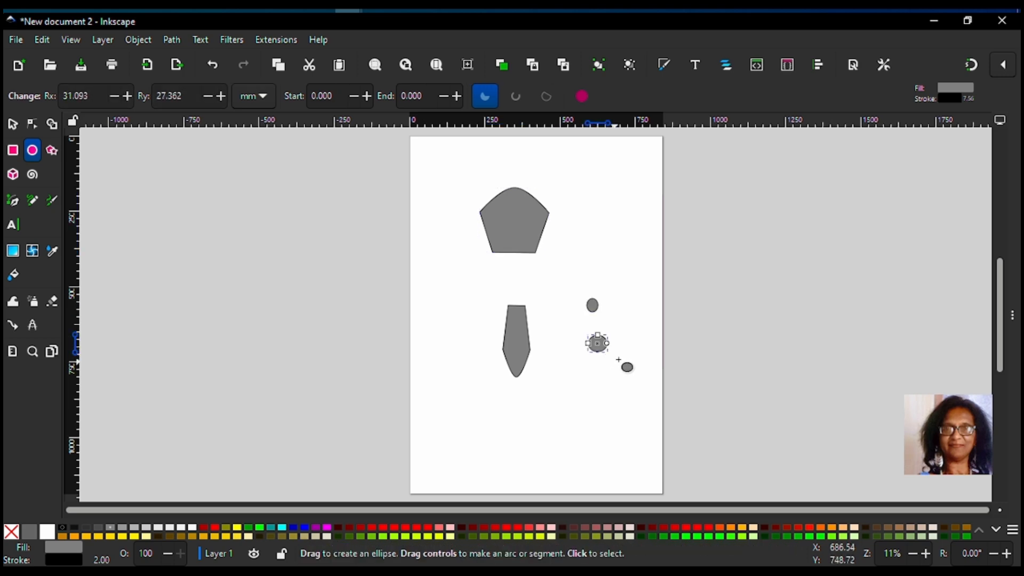
pyautogui.click(24, 127)
pyautogui.moveTo(602, 347); pyautogui.dragTo(522, 357)
pyautogui.click(592, 308)
pyautogui.moveTo(592, 308); pyautogui.dragTo(518, 330)
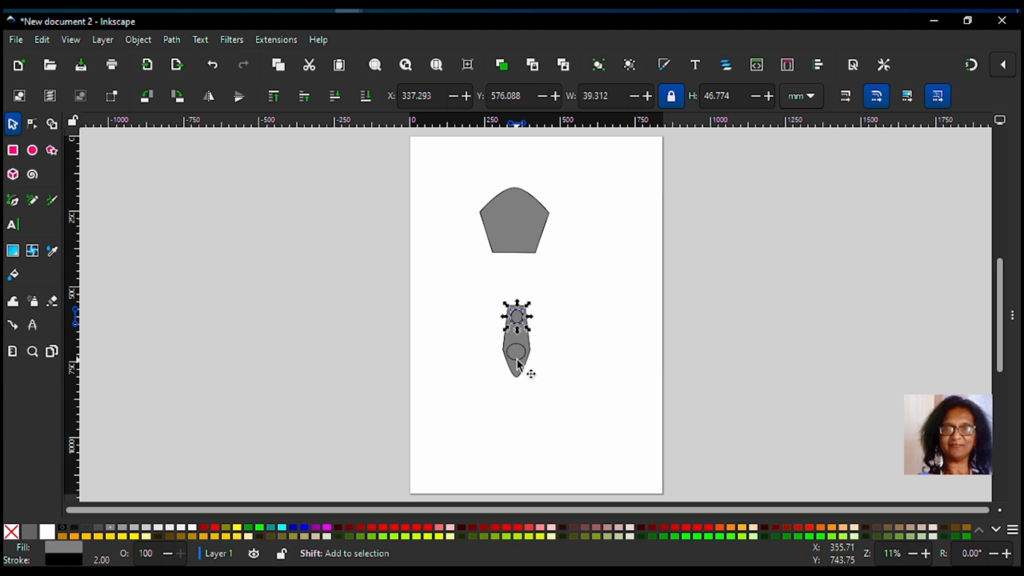
# Step: Align the two ellipses and the narrow shape on a common vertical centre axis, relative to Selection Area
pyautogui.keyDown('shift'); pyautogui.click(516, 359); pyautogui.keyUp('shift')
pyautogui.keyDown('shift'); pyautogui.click(517, 378); pyautogui.keyUp('shift')
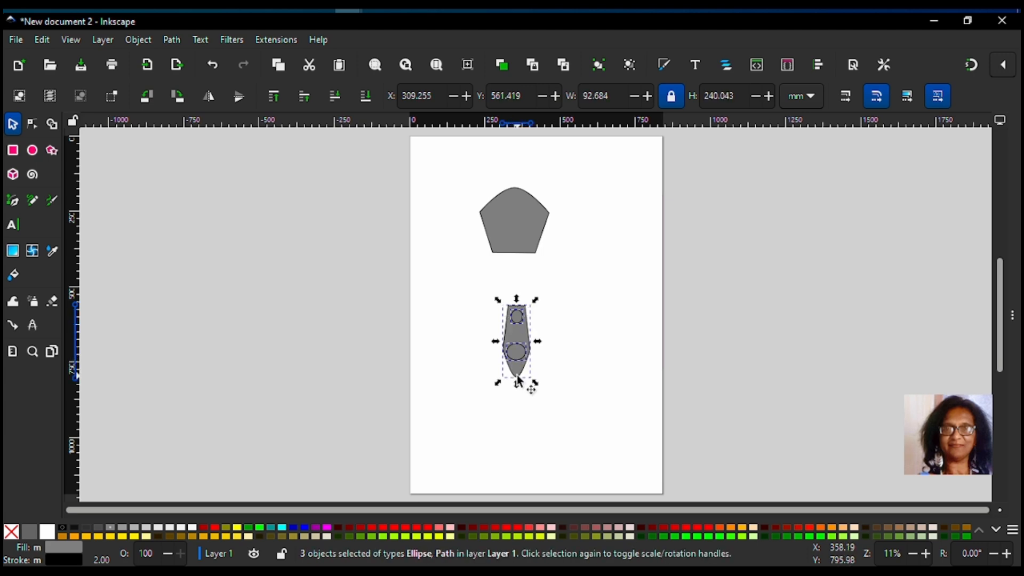
pyautogui.click(812, 66)
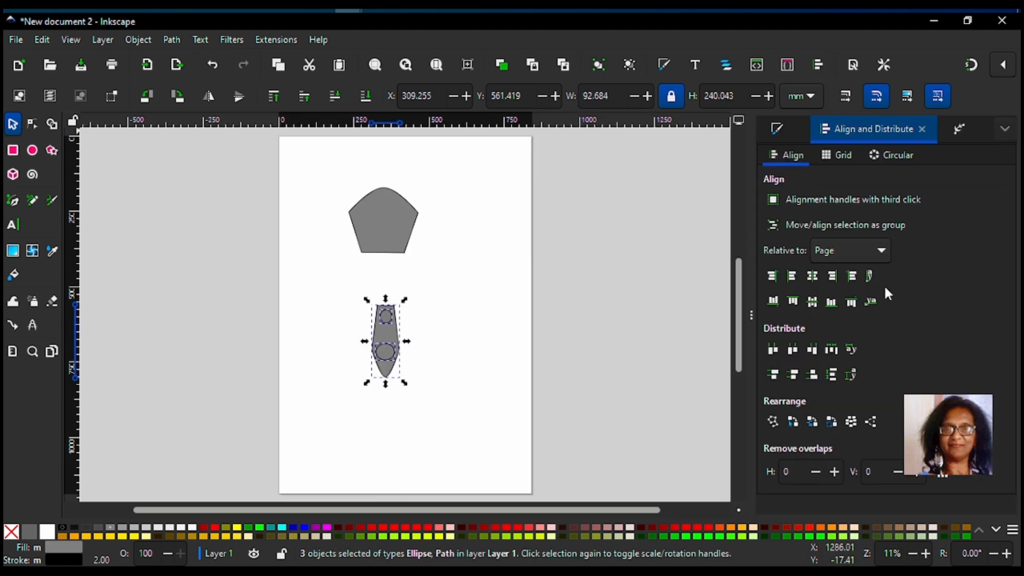
pyautogui.click(883, 253)
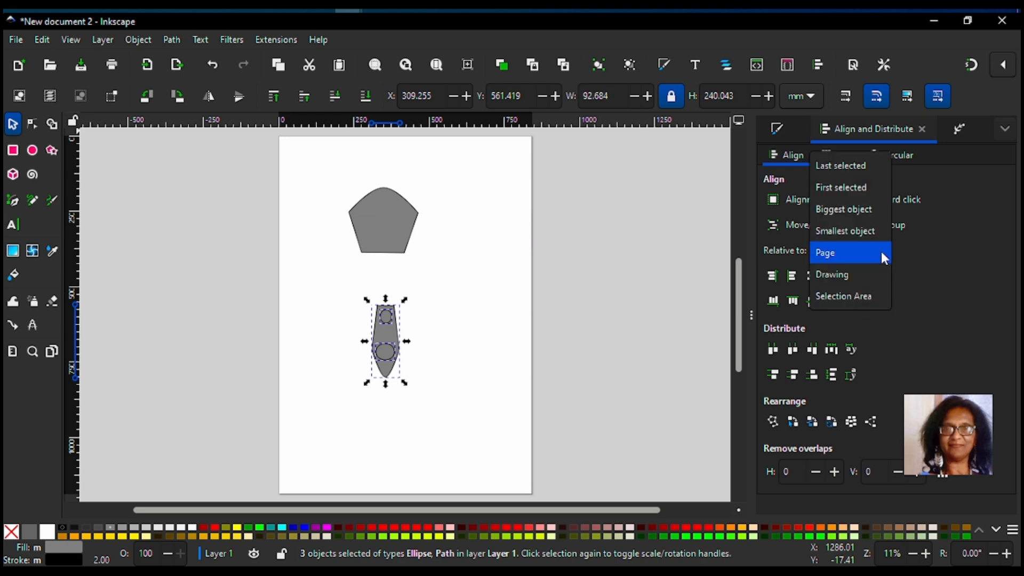
pyautogui.click(854, 295)
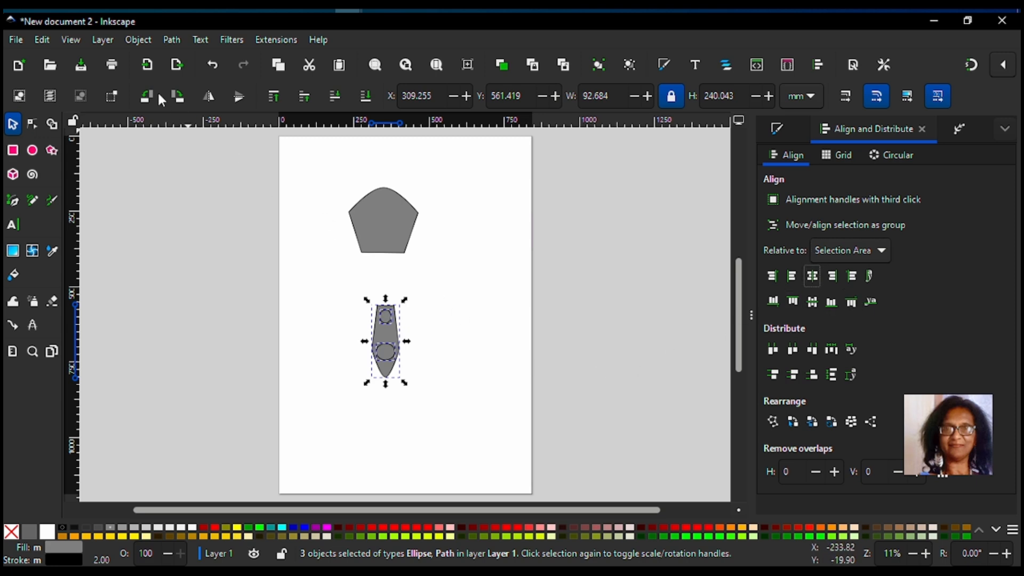
# Step: Convert the narrow shape and both ellipses to paths and merge them into one path with the ellipses cut out as holes
pyautogui.click(172, 40)
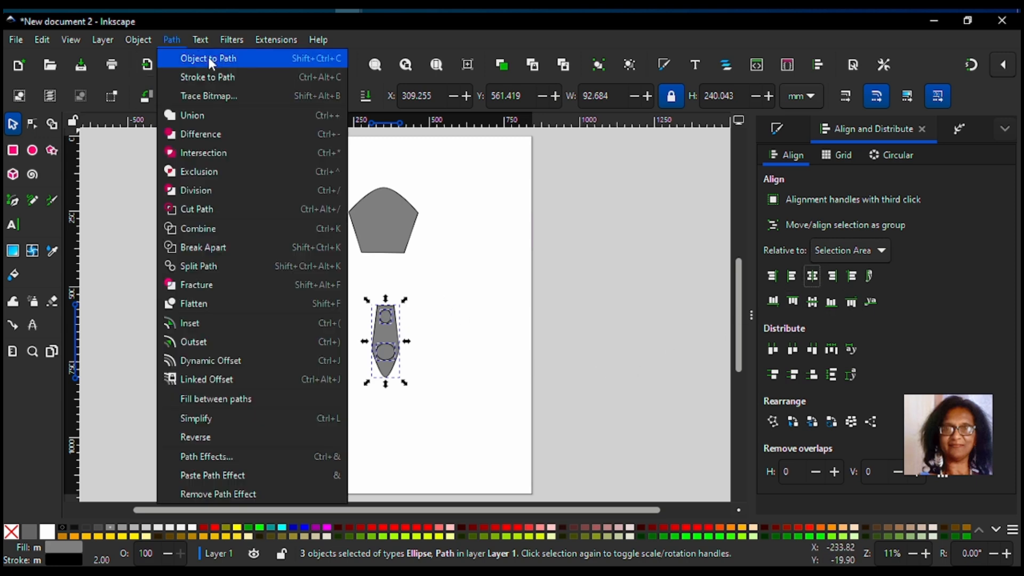
pyautogui.click(209, 56)
pyautogui.click(170, 42)
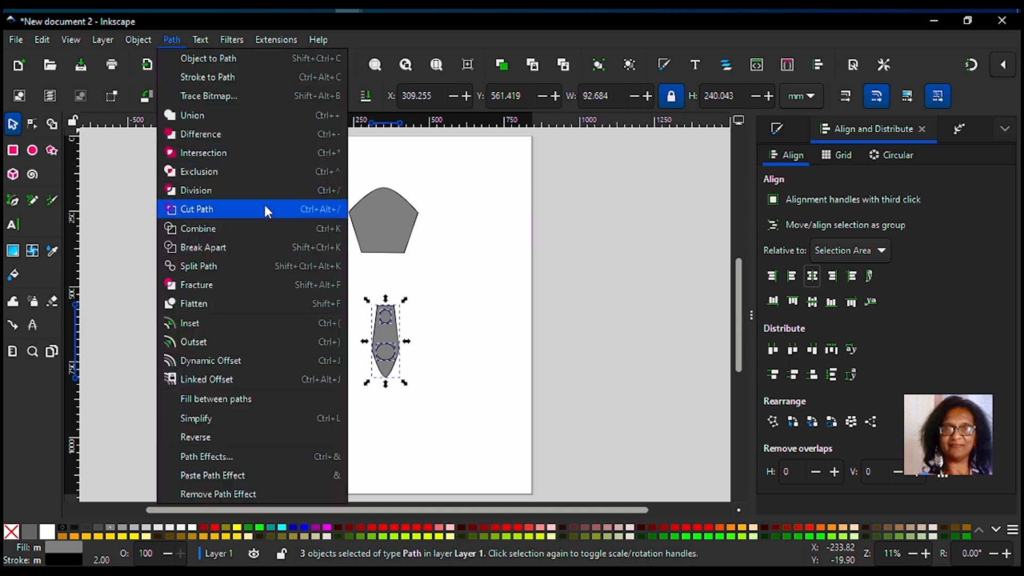
pyautogui.click(262, 183)
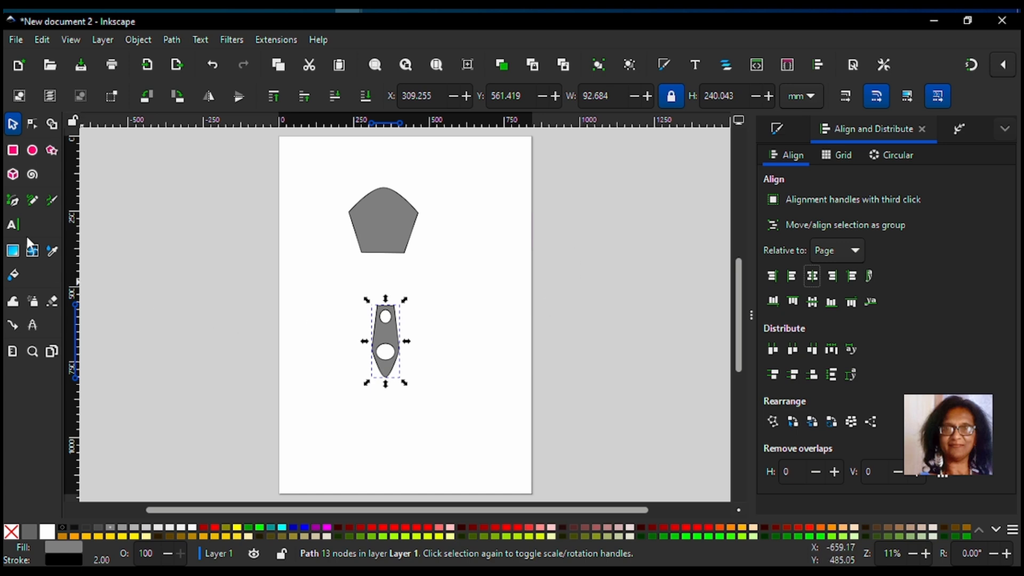
# Step: Draw a tall rounded rectangle about 40 × 152 mm beside the rounded pentagon
pyautogui.click(16, 154)
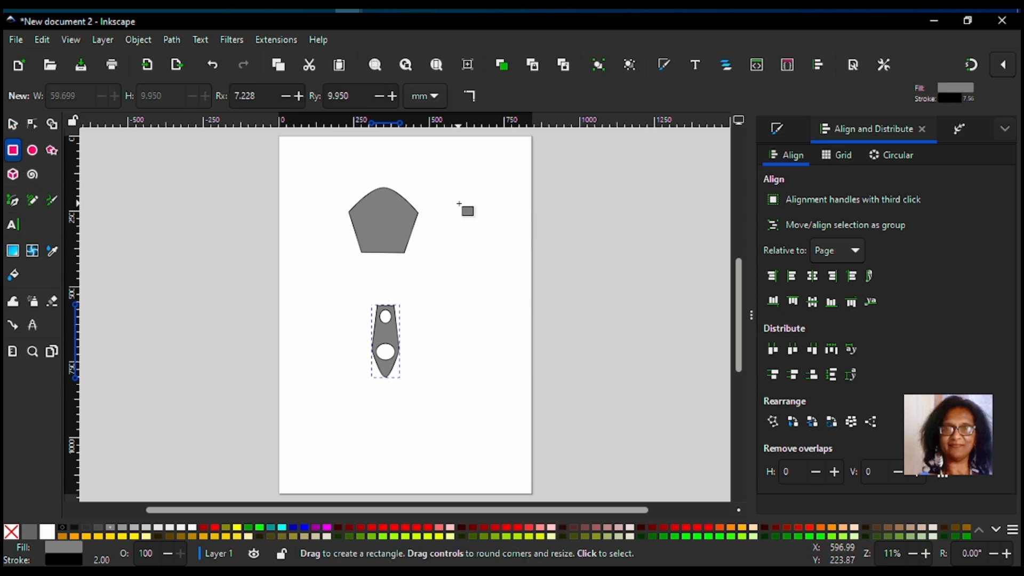
pyautogui.moveTo(459, 203); pyautogui.dragTo(470, 249)
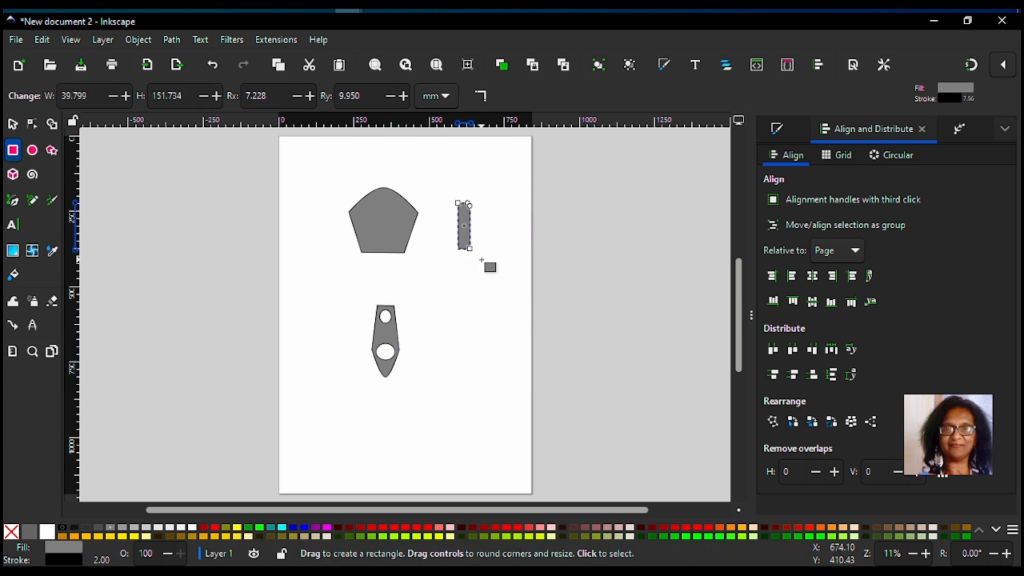
pyautogui.click(14, 127)
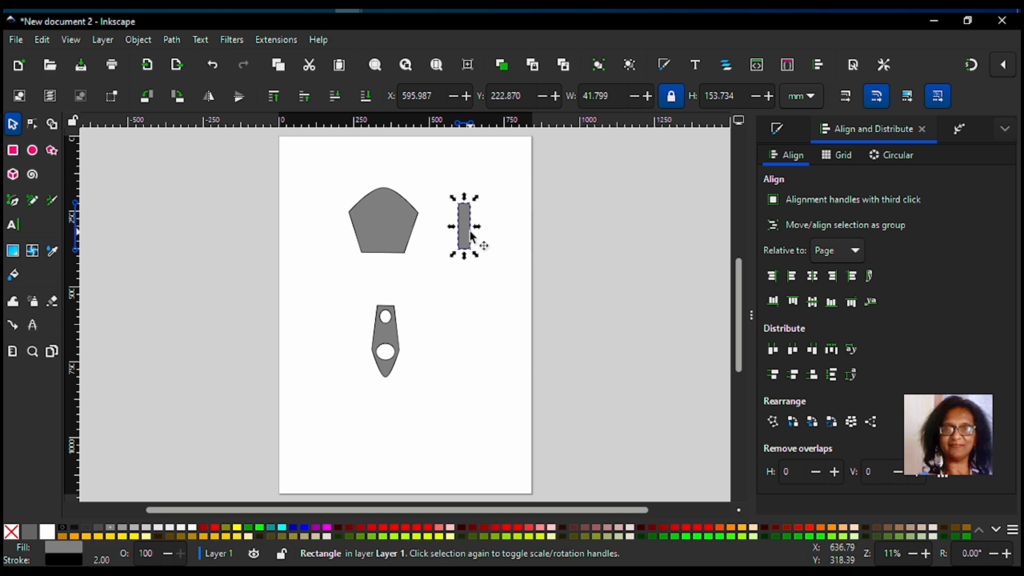
# Step: Place the rectangle over the rounded pentagon, stretch it to the pentagon's full height, and centre both horizontally relative to Selection Area
pyautogui.moveTo(472, 237); pyautogui.dragTo(382, 257)
pyautogui.keyDown('shift'); pyautogui.click(421, 244); pyautogui.keyUp('shift')
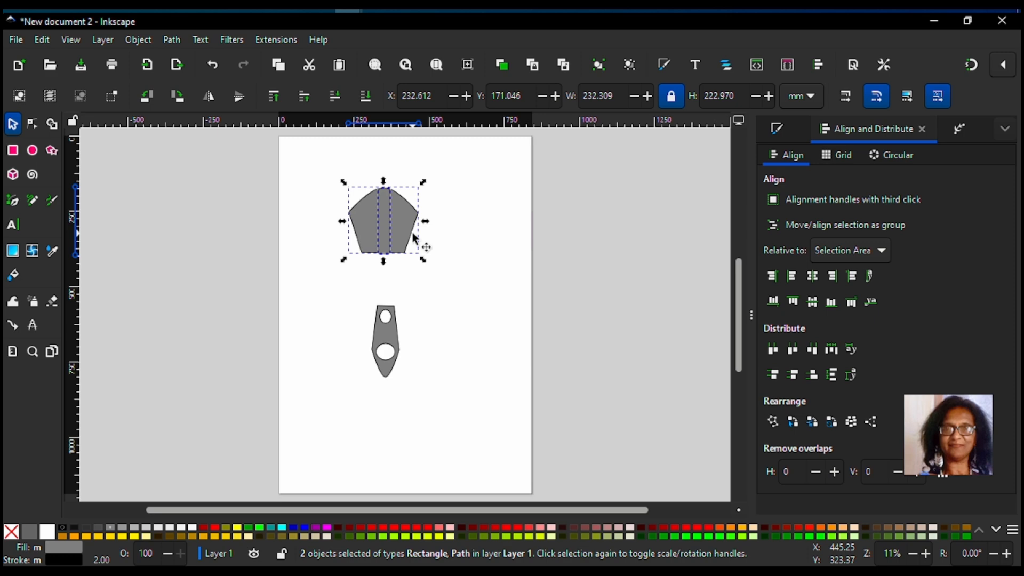
pyautogui.click(814, 277)
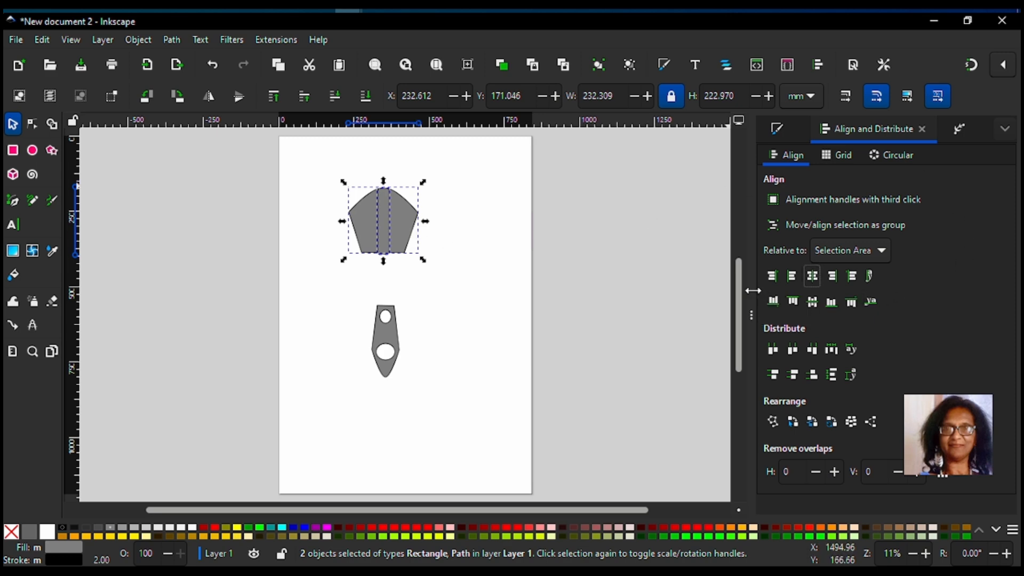
# Step: Move the narrow shape with the holes up so its top end overlaps the lower edge of the rounded pentagon
pyautogui.click(400, 352)
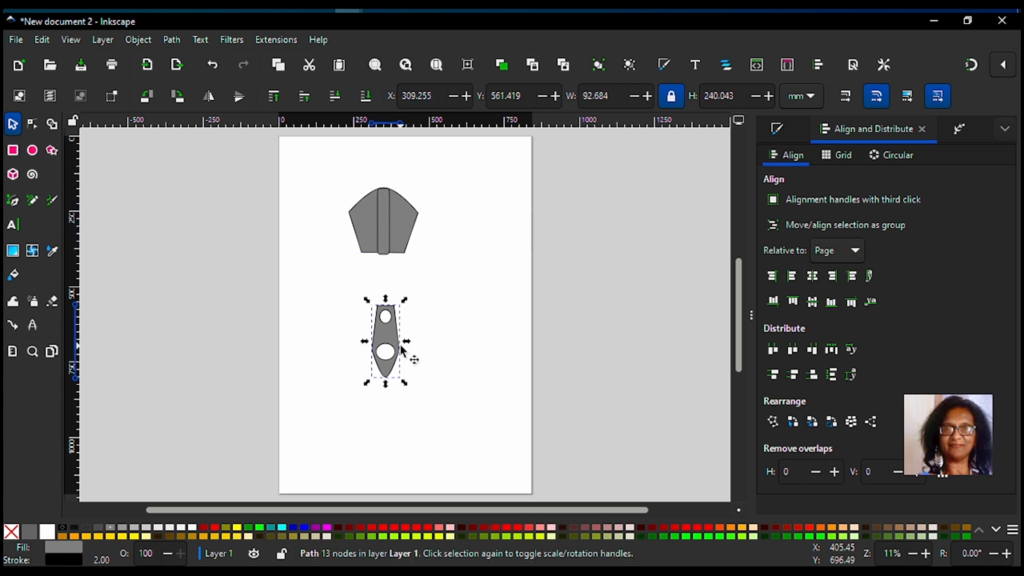
pyautogui.moveTo(400, 348); pyautogui.dragTo(397, 284)
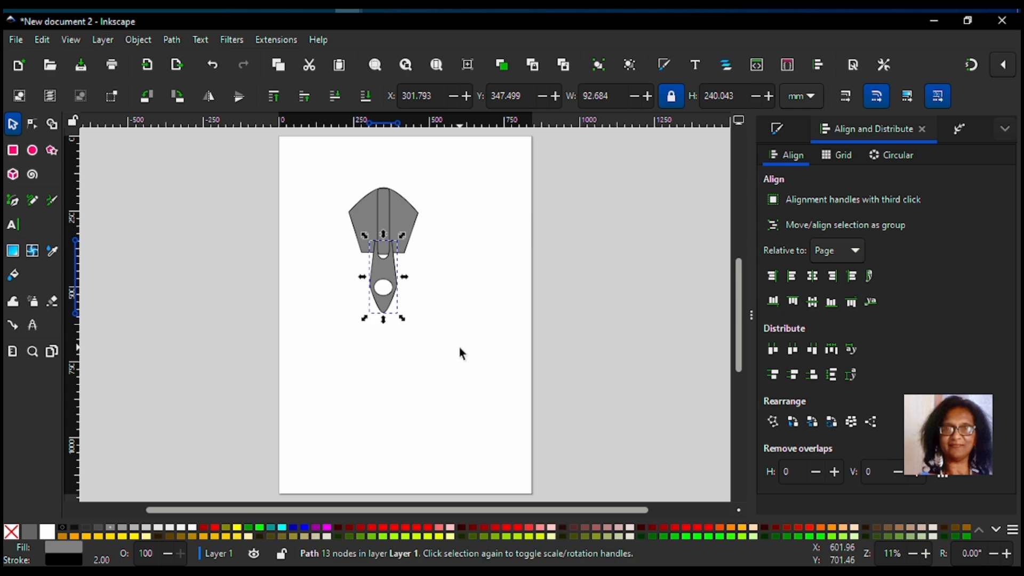
pyautogui.keyDown('shift'); pyautogui.click(417, 219); pyautogui.keyUp('shift')
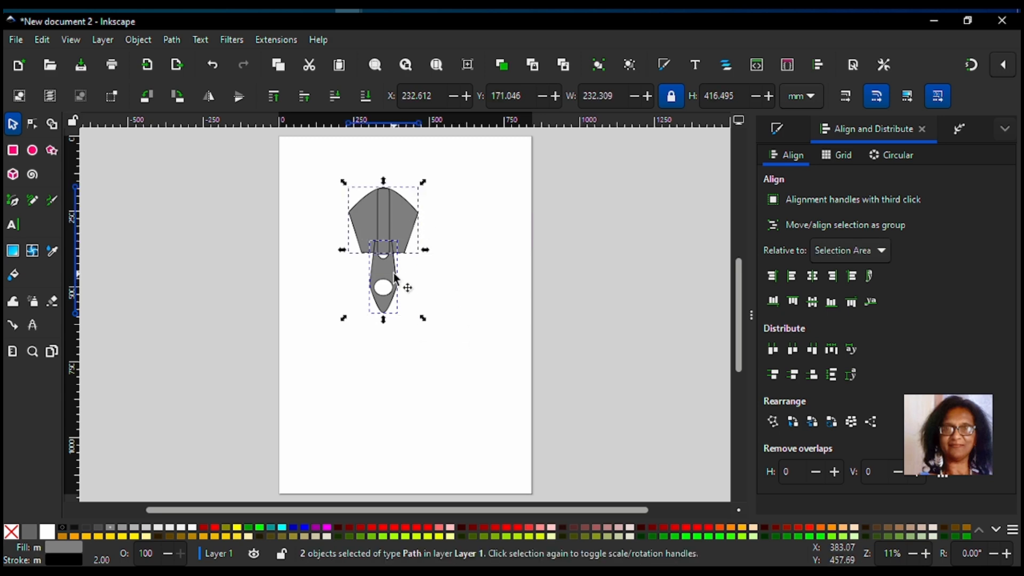
pyautogui.moveTo(396, 274); pyautogui.dragTo(435, 274)
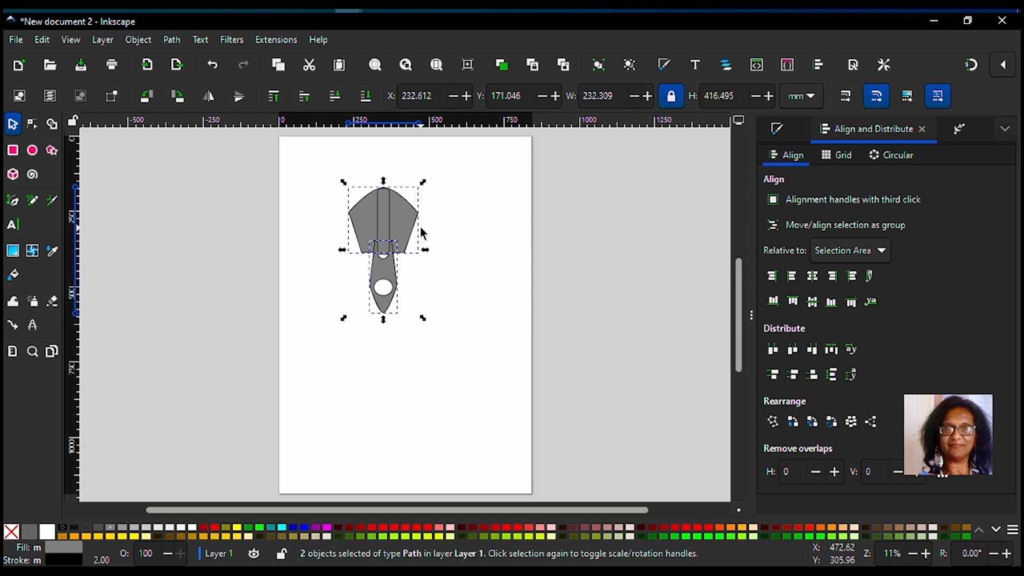
pyautogui.click(438, 262)
# Step: Narrow the rounded pentagon to about 168 mm wide and group it with the rectangle and the holed shape
pyautogui.click(416, 219)
pyautogui.moveTo(424, 220); pyautogui.dragTo(414, 218)
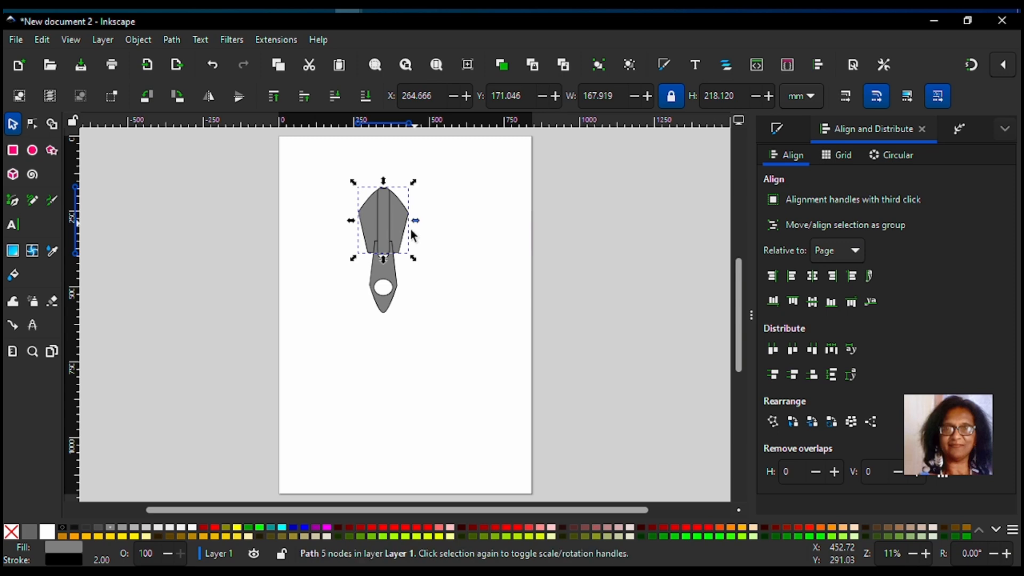
pyautogui.keyDown('shift'); pyautogui.click(386, 277); pyautogui.keyUp('shift')
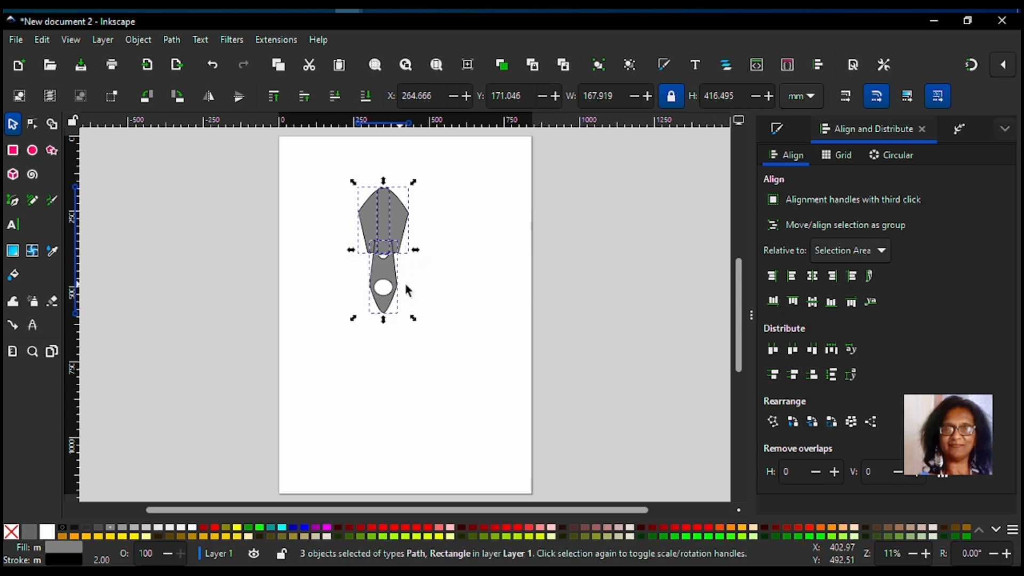
pyautogui.click(598, 66)
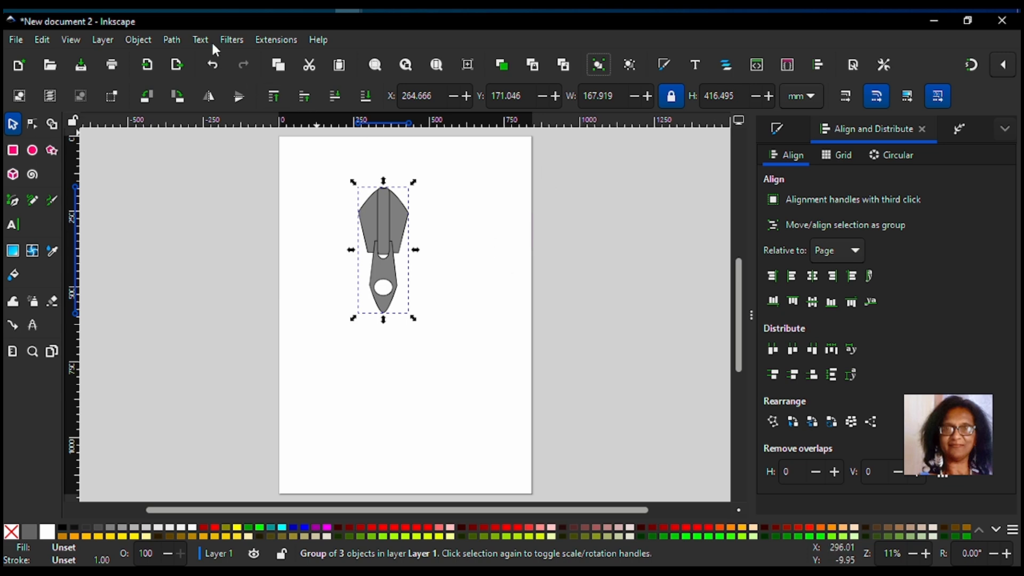
# Step: Apply the Raised Border bevel filter to the group and scale the group down
pyautogui.click(231, 40)
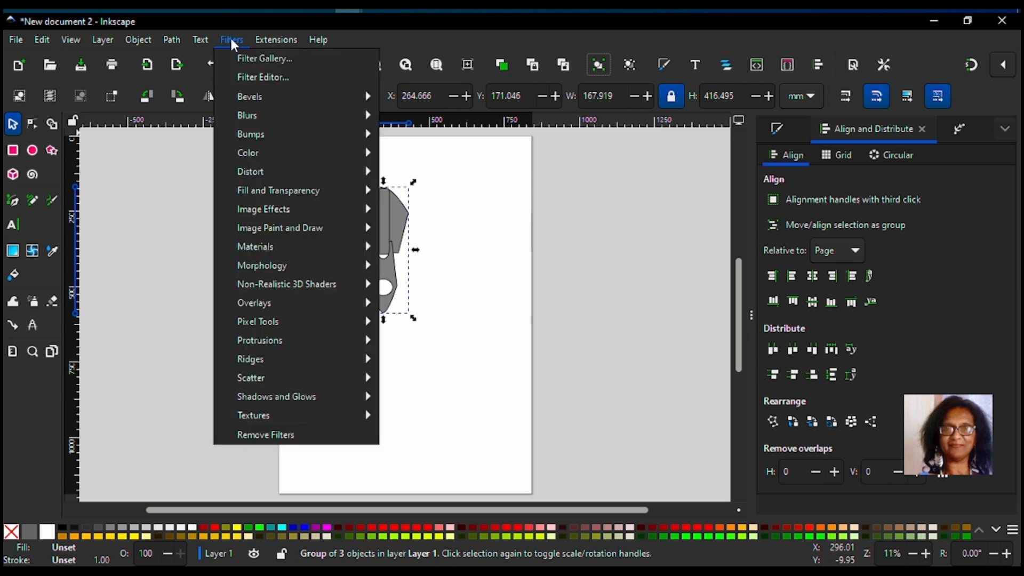
pyautogui.moveTo(309, 98)
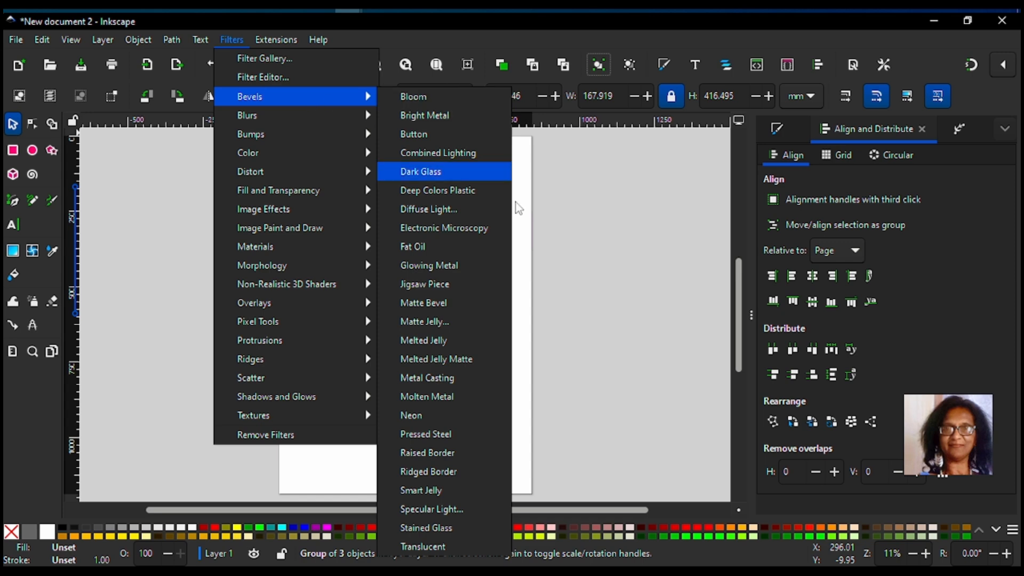
pyautogui.click(442, 453)
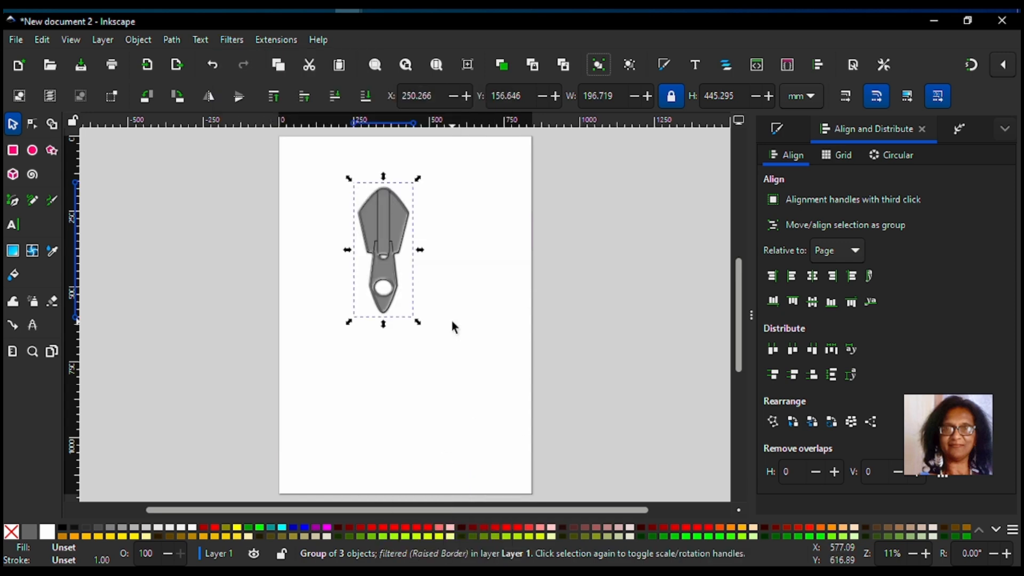
pyautogui.moveTo(422, 324)
pyautogui.mouseDown()
pyautogui.moveTo(401, 302)
pyautogui.moveTo(422, 342)
pyautogui.moveTo(412, 328)
pyautogui.mouseUp()
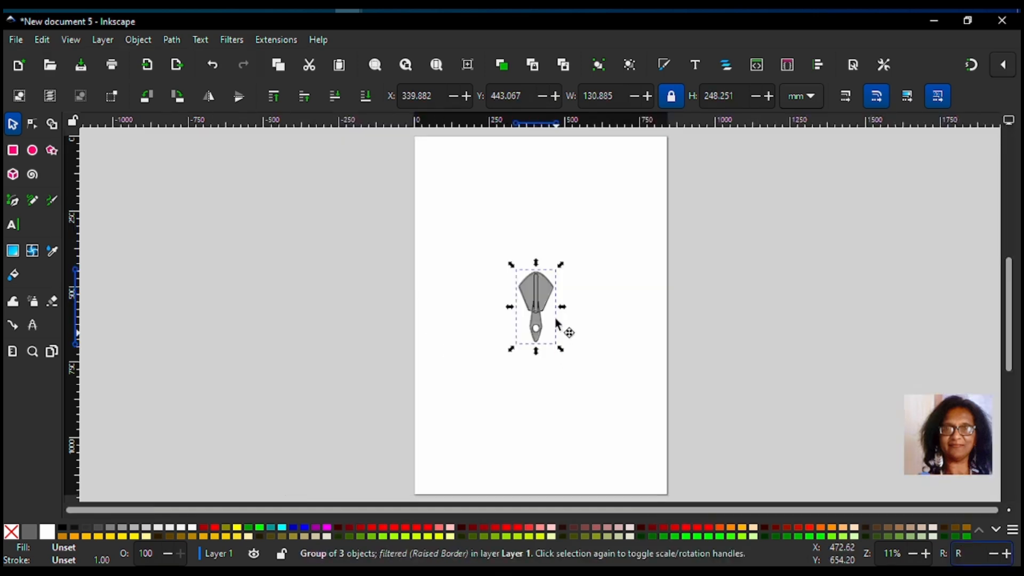
# Step: Move the group to the upper left area of the page and draw a small rectangle about 42 × 15 mm above it
pyautogui.moveTo(543, 301); pyautogui.dragTo(453, 209)
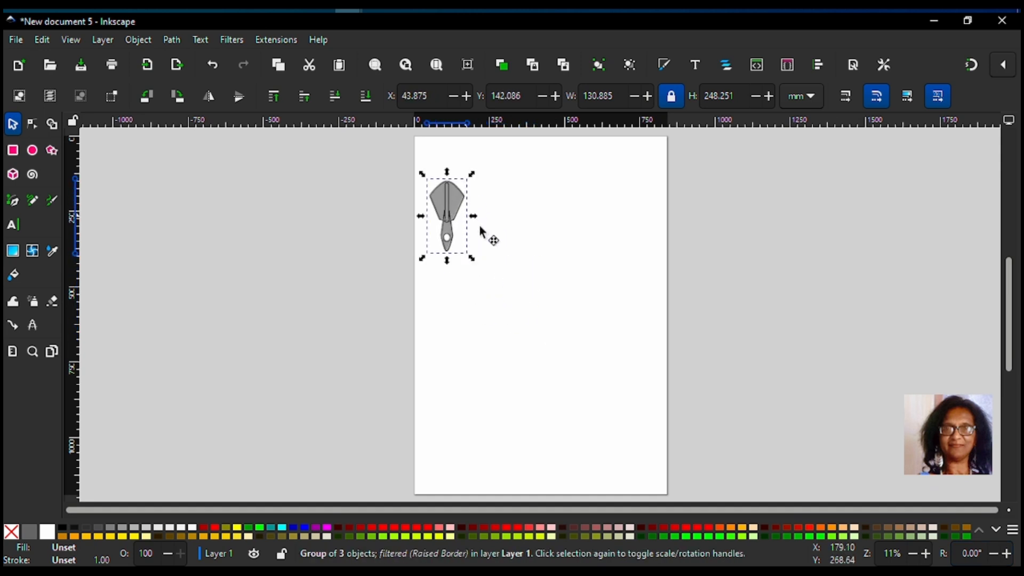
pyautogui.click(18, 156)
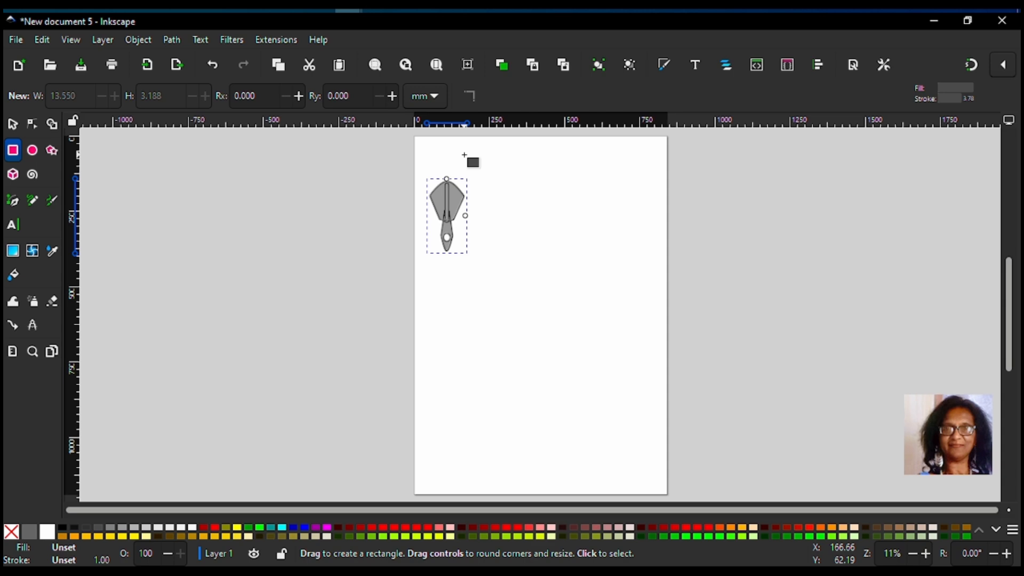
pyautogui.moveTo(464, 155); pyautogui.dragTo(479, 159)
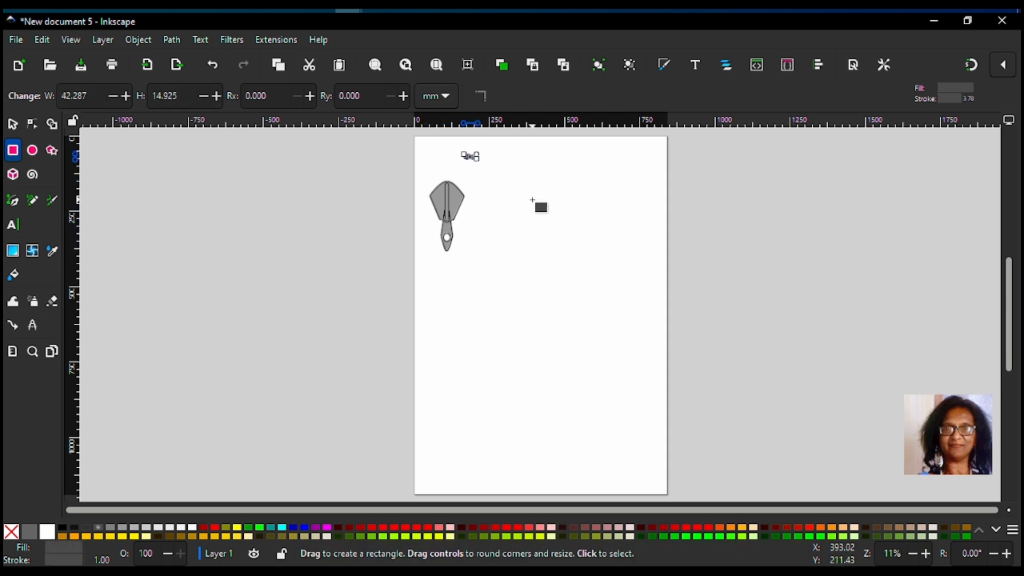
pyautogui.click(14, 124)
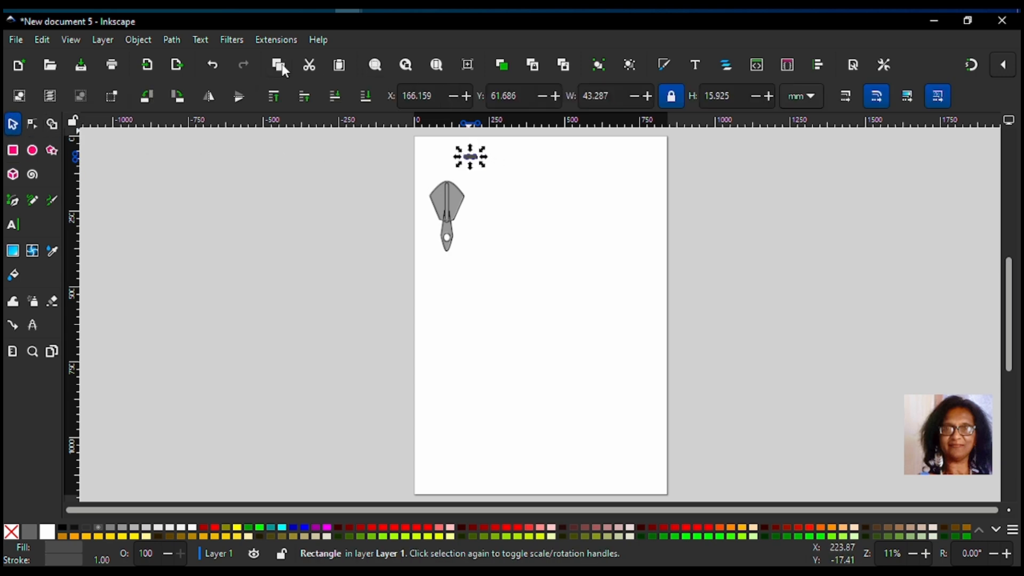
# Step: Apply the Raised Border bevel filter to the small rectangle
pyautogui.click(239, 43)
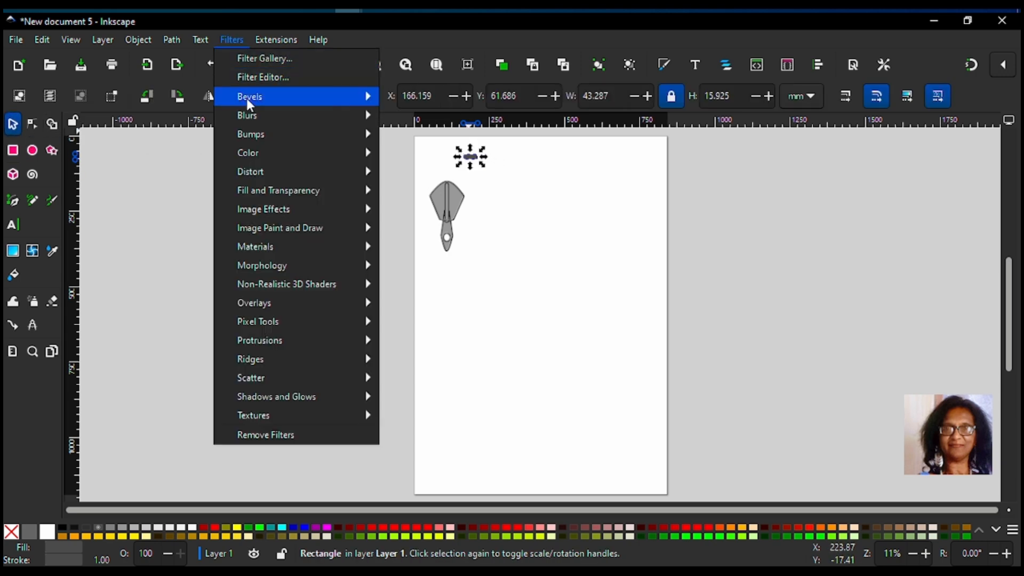
pyautogui.moveTo(248, 100)
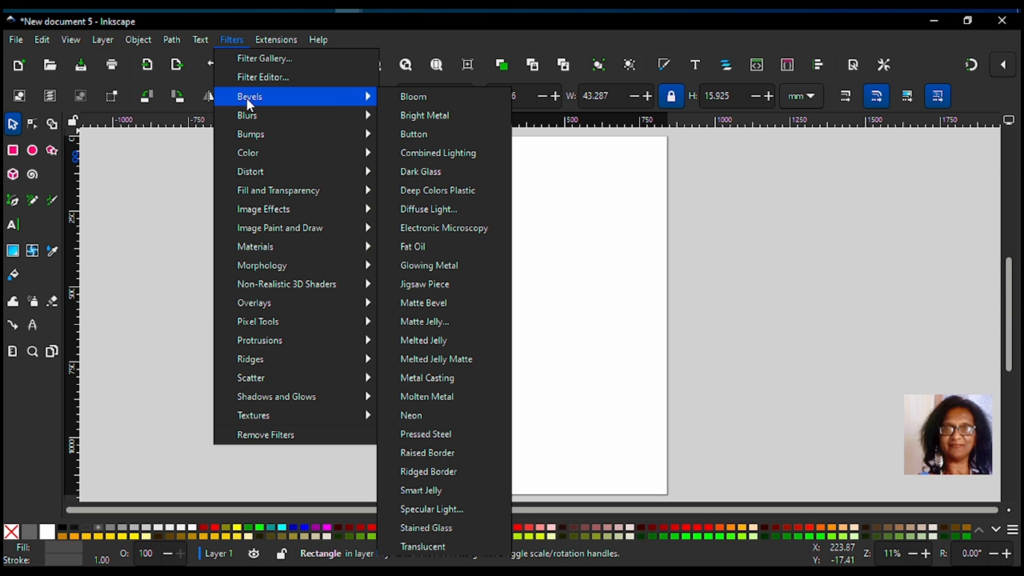
pyautogui.click(440, 452)
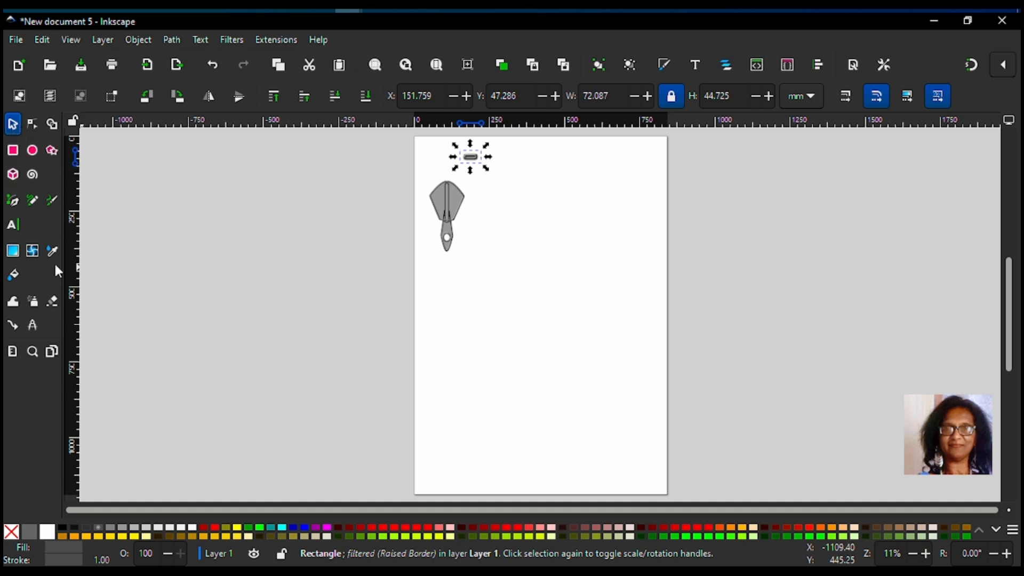
# Step: Draw a straight vertical line about 438 mm long to the right of the zipper slider with the Pen tool
pyautogui.click(13, 201)
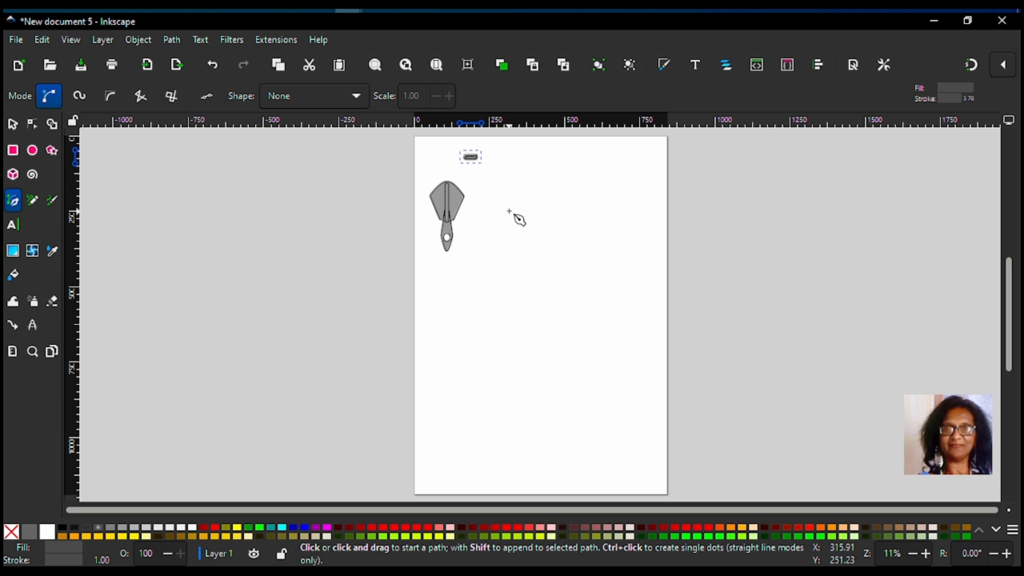
pyautogui.click(495, 204)
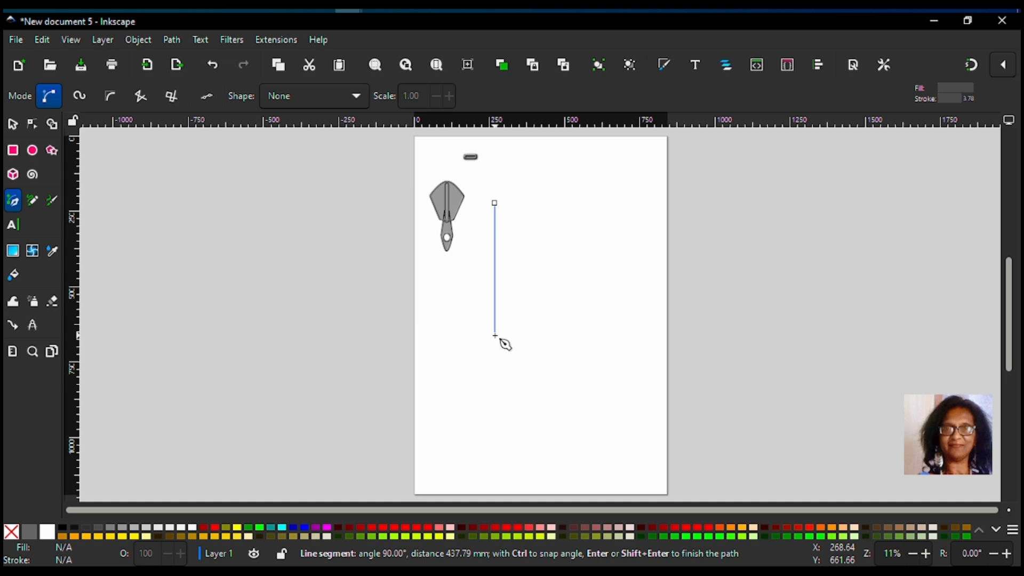
pyautogui.doubleClick(495, 336)
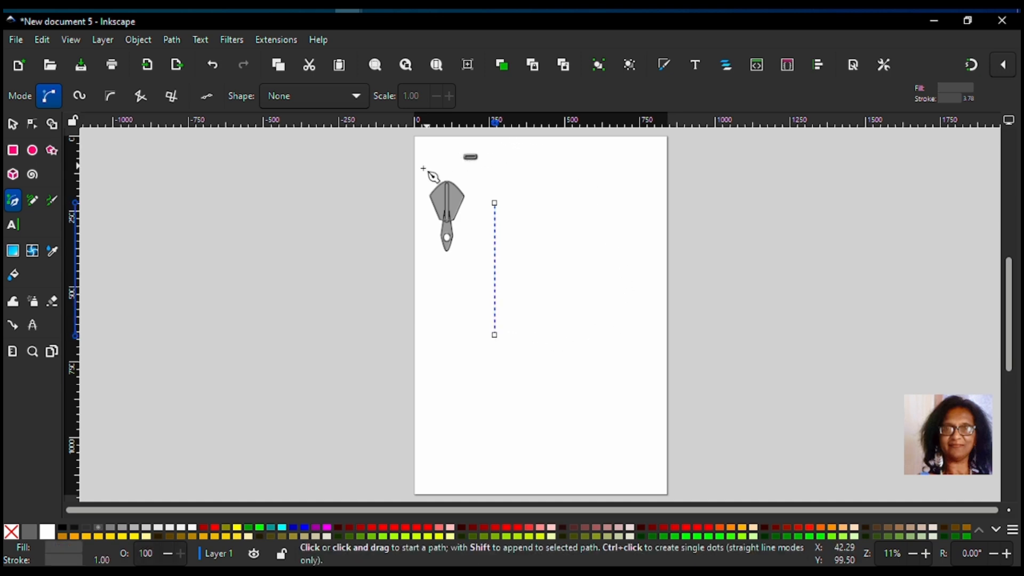
# Step: Convert the small beveled rectangle above the slider to a path and copy it
pyautogui.click(13, 124)
pyautogui.click(474, 163)
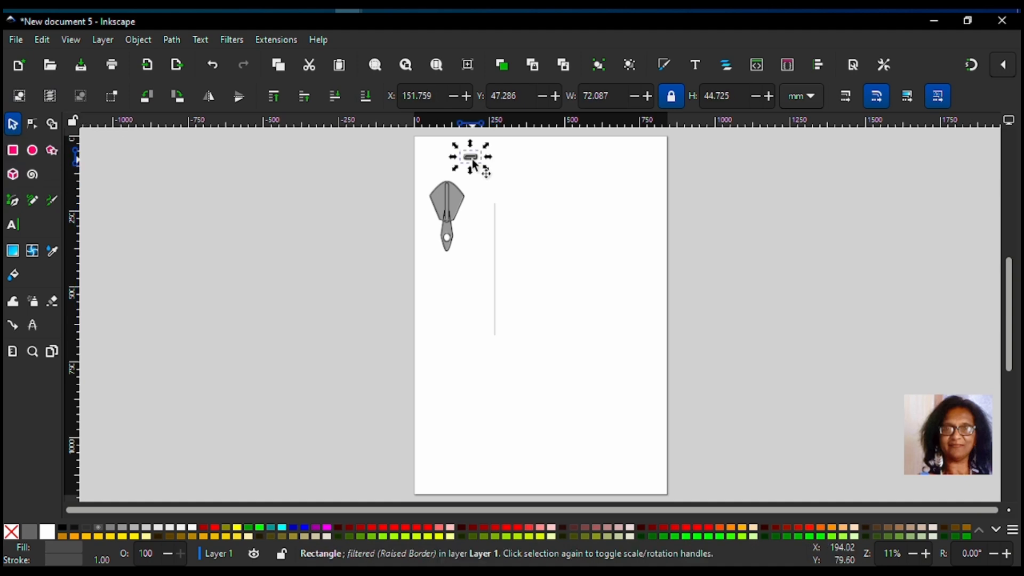
pyautogui.click(235, 37)
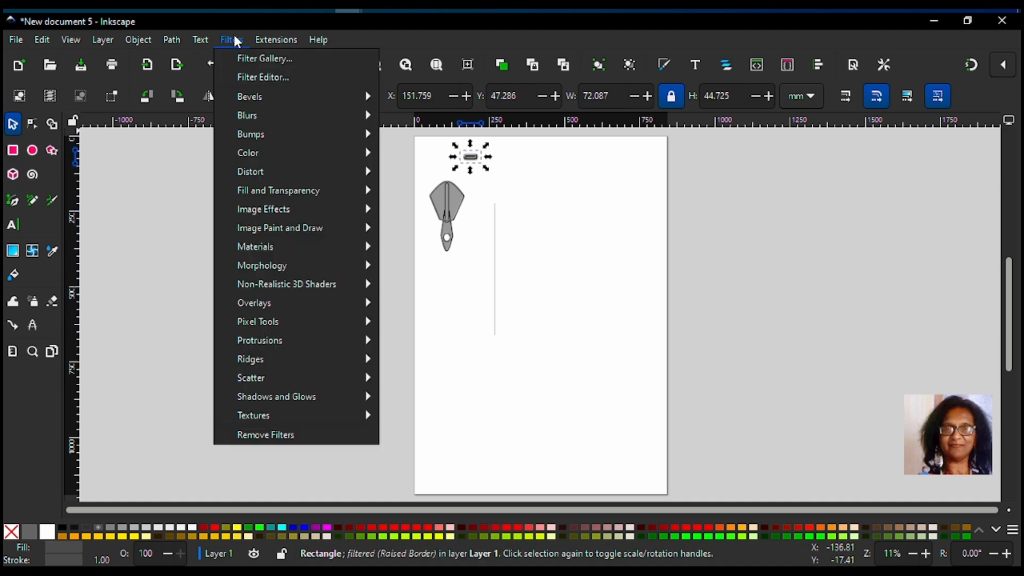
pyautogui.moveTo(183, 39)
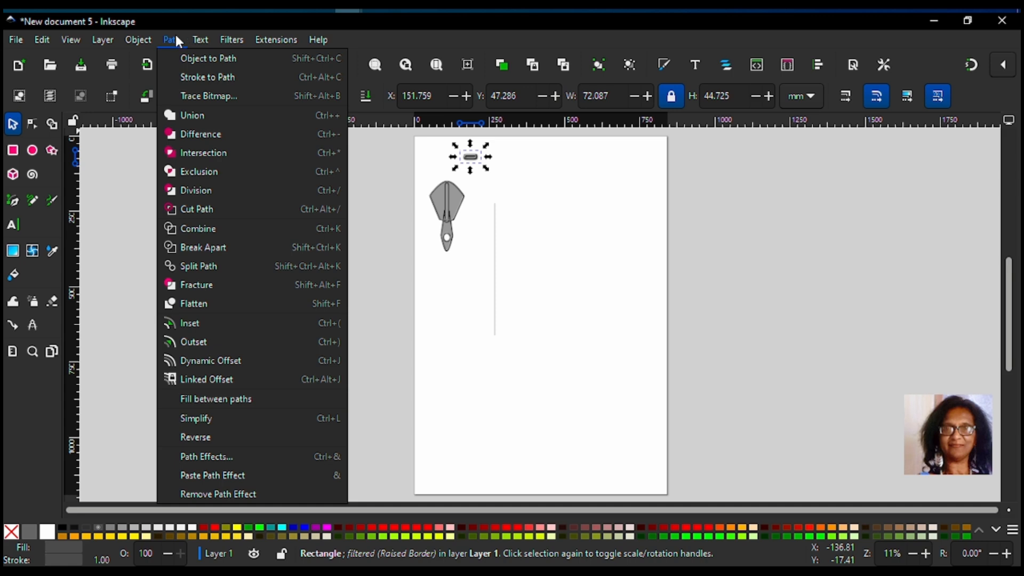
pyautogui.click(192, 58)
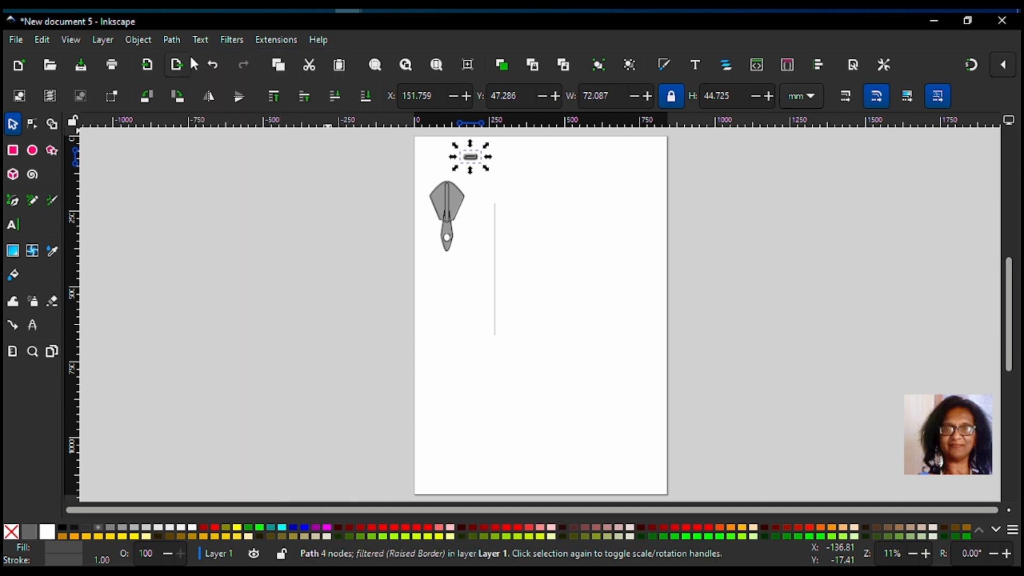
pyautogui.rightClick(472, 162)
pyautogui.click(450, 203)
# Step: Add the Pattern Along Path live path effect to the vertical line
pyautogui.click(497, 282)
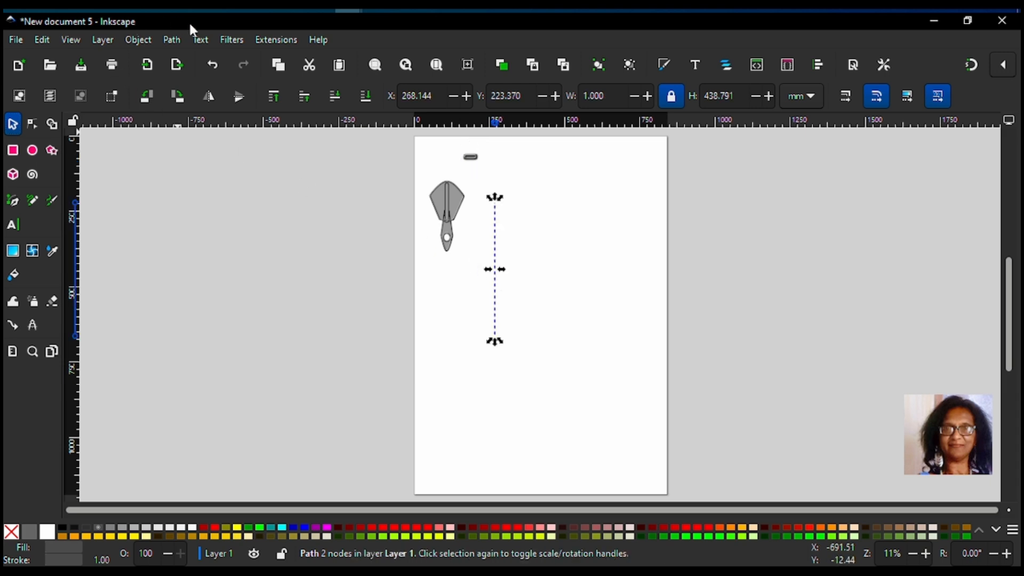
pyautogui.click(174, 41)
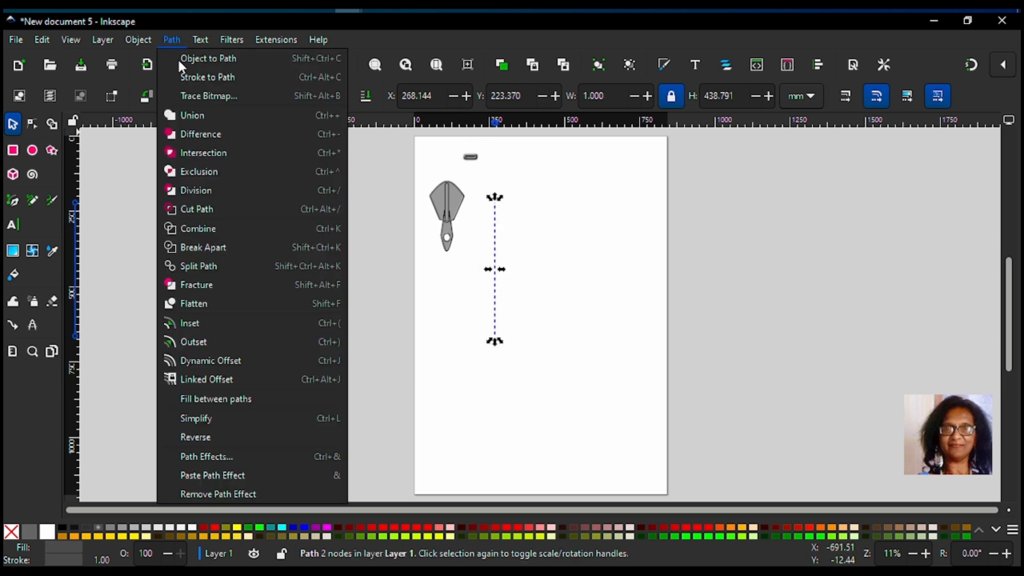
pyautogui.click(224, 456)
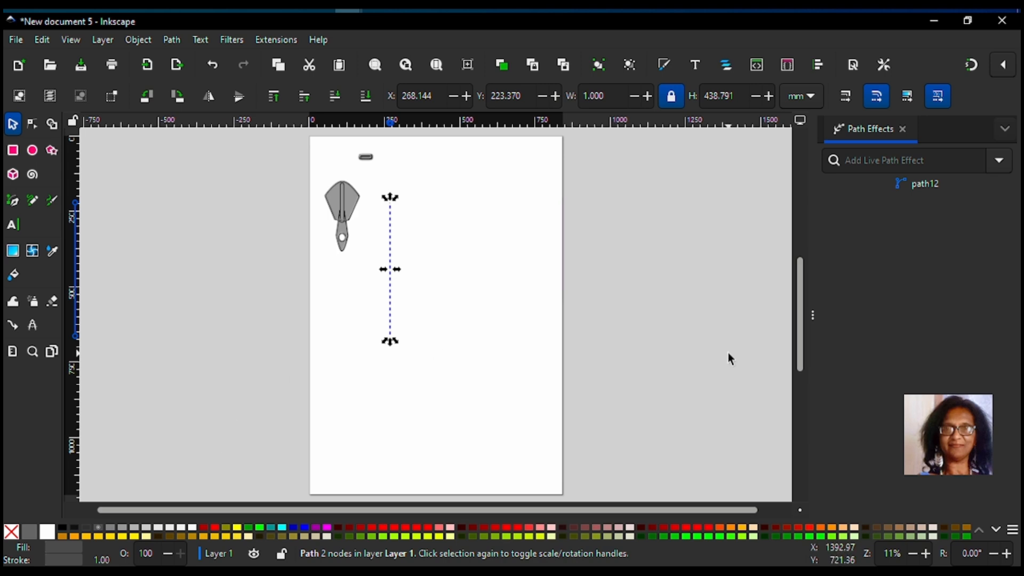
pyautogui.click(999, 162)
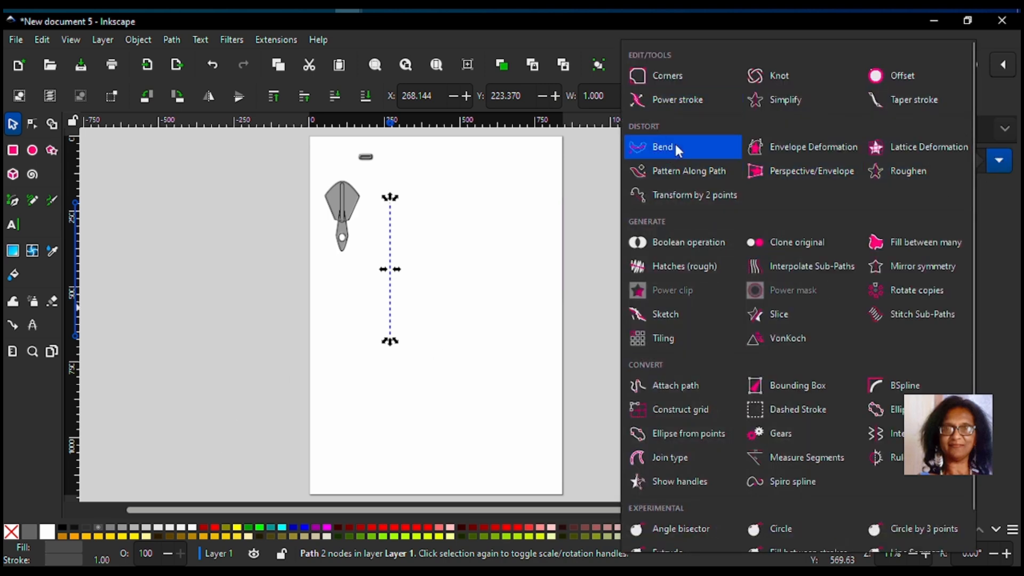
pyautogui.click(684, 174)
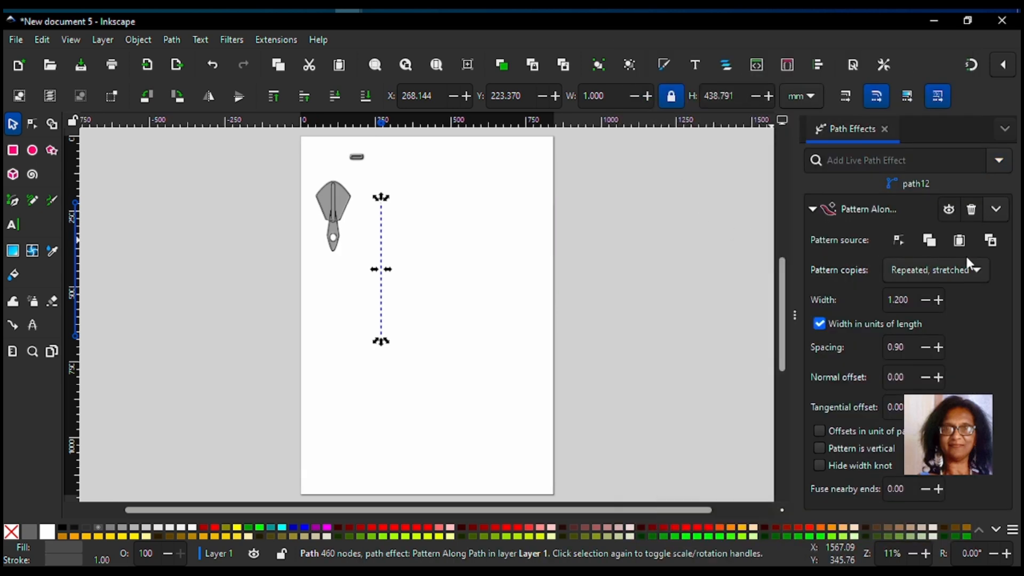
# Step: Set the effect's width to 1 and spacing to 3, make the pattern vertical and link it to the copied rectangle
pyautogui.moveTo(909, 300); pyautogui.dragTo(847, 303)
pyautogui.write('1')
pyautogui.moveTo(908, 345); pyautogui.dragTo(863, 352)
pyautogui.click(822, 450)
pyautogui.click(992, 243)
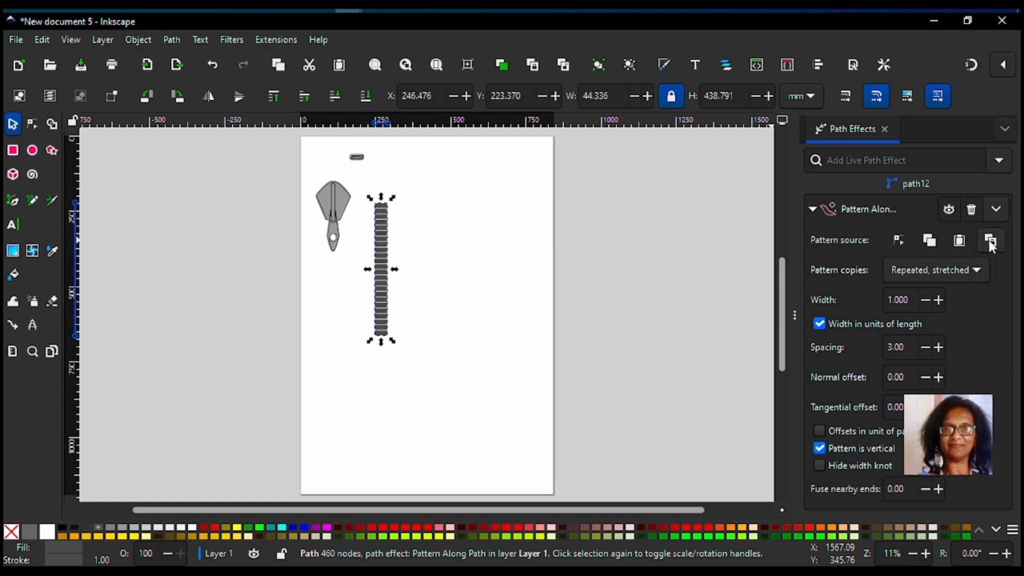
# Step: Increase the pattern spacing along the vertical line to 13.30
pyautogui.click(936, 348)
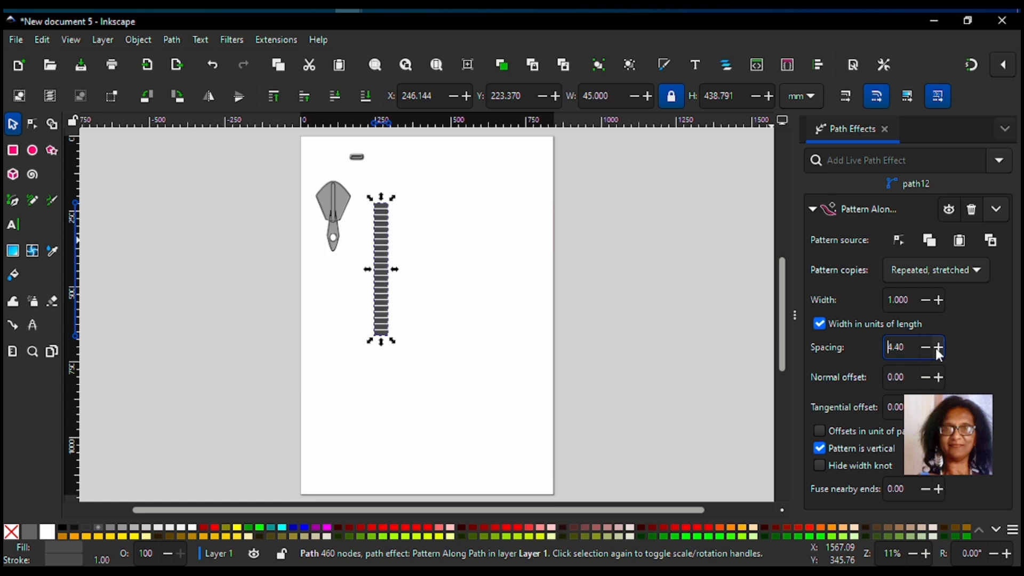
pyautogui.click(939, 346)
pyautogui.click(939, 347)
pyautogui.click(939, 346)
pyautogui.click(939, 347)
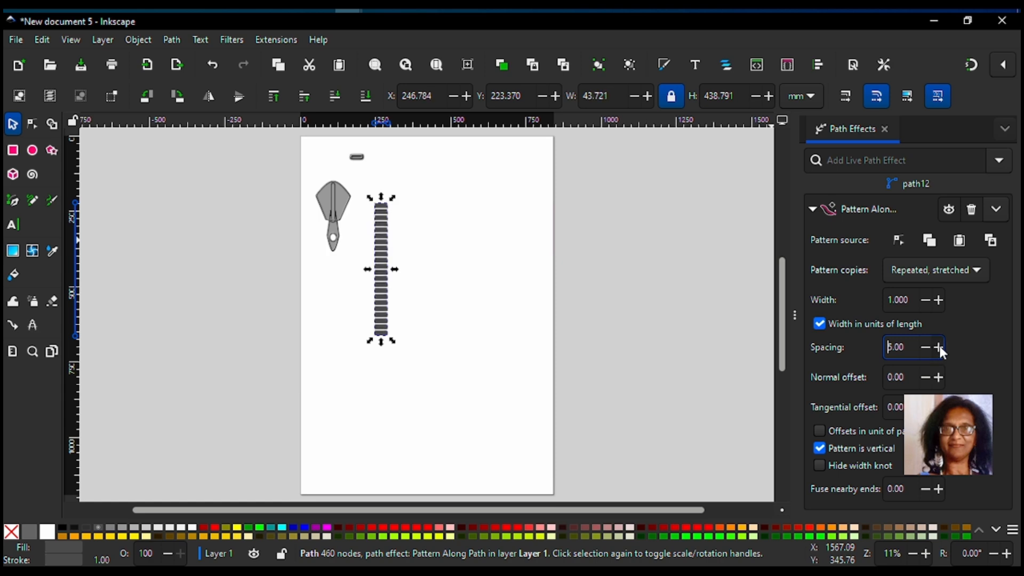
pyautogui.click(939, 347)
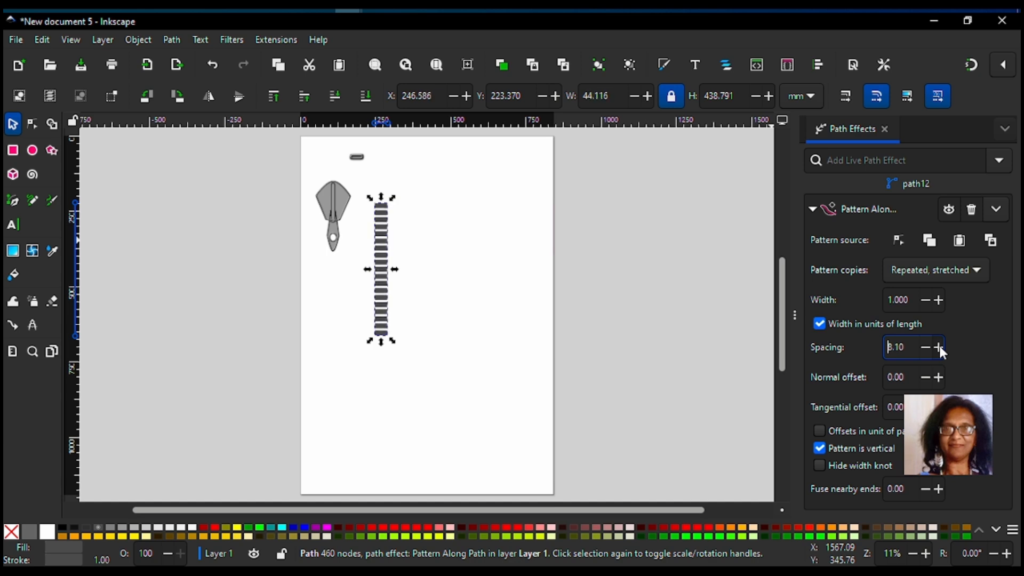
pyautogui.click(939, 347)
pyautogui.click(939, 346)
pyautogui.click(939, 347)
pyautogui.click(939, 346)
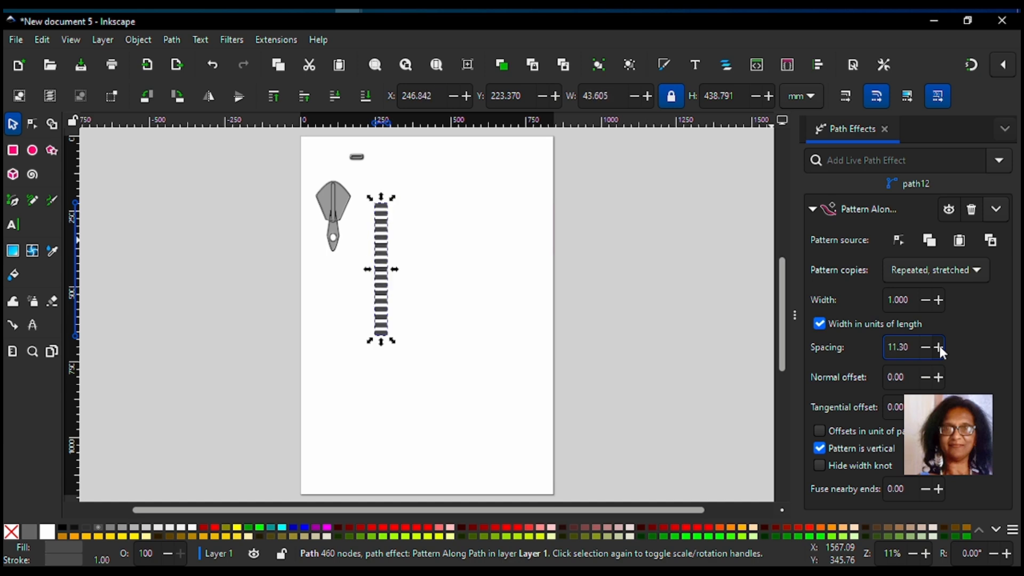
pyautogui.click(939, 346)
pyautogui.click(939, 346)
pyautogui.click(939, 346)
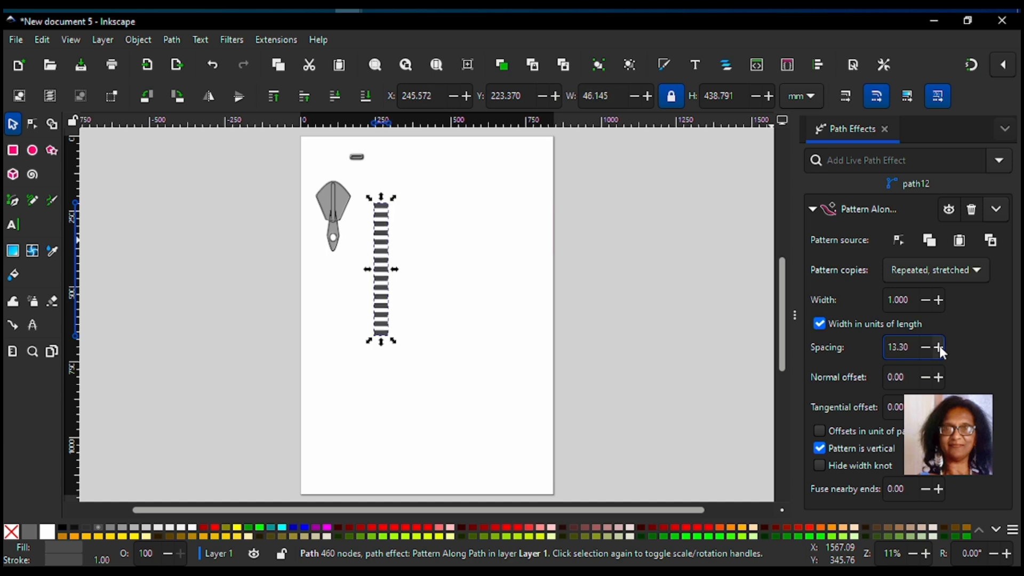
# Step: Reduce the pattern width along the vertical line to 0.770
pyautogui.click(925, 302)
pyautogui.click(924, 301)
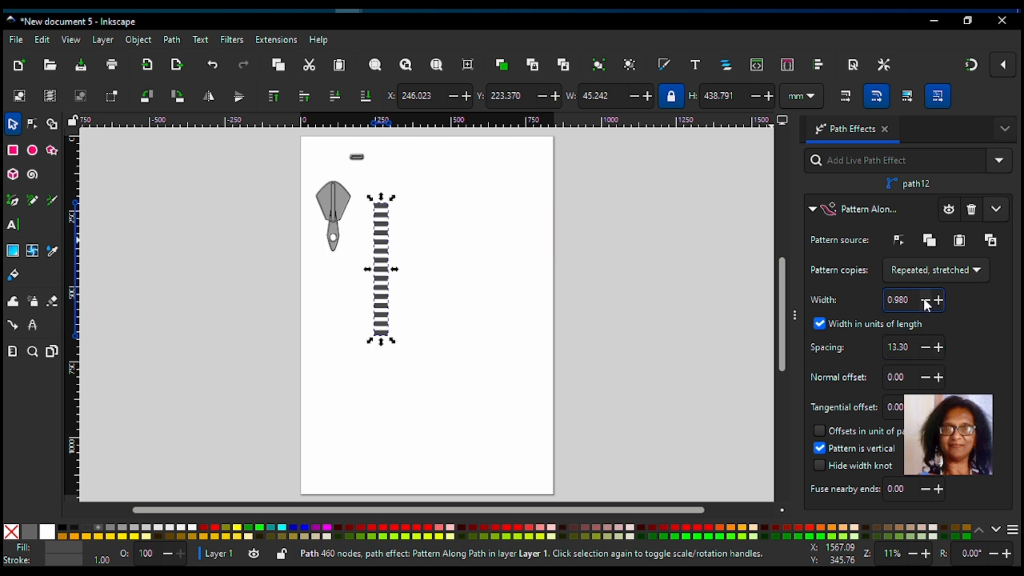
pyautogui.click(924, 301)
pyautogui.click(925, 301)
pyautogui.click(926, 302)
pyautogui.click(926, 301)
pyautogui.click(926, 302)
pyautogui.click(926, 302)
pyautogui.click(926, 302)
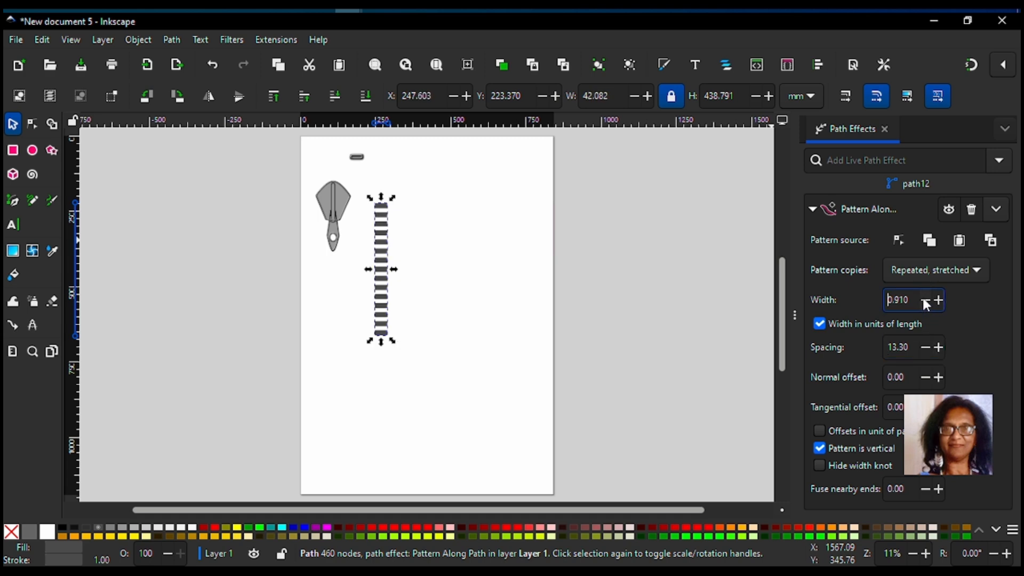
pyautogui.click(925, 302)
pyautogui.click(926, 302)
pyautogui.click(926, 302)
pyautogui.click(926, 301)
pyautogui.click(926, 302)
pyautogui.click(927, 302)
pyautogui.click(926, 302)
pyautogui.click(926, 302)
pyautogui.click(926, 302)
pyautogui.click(927, 302)
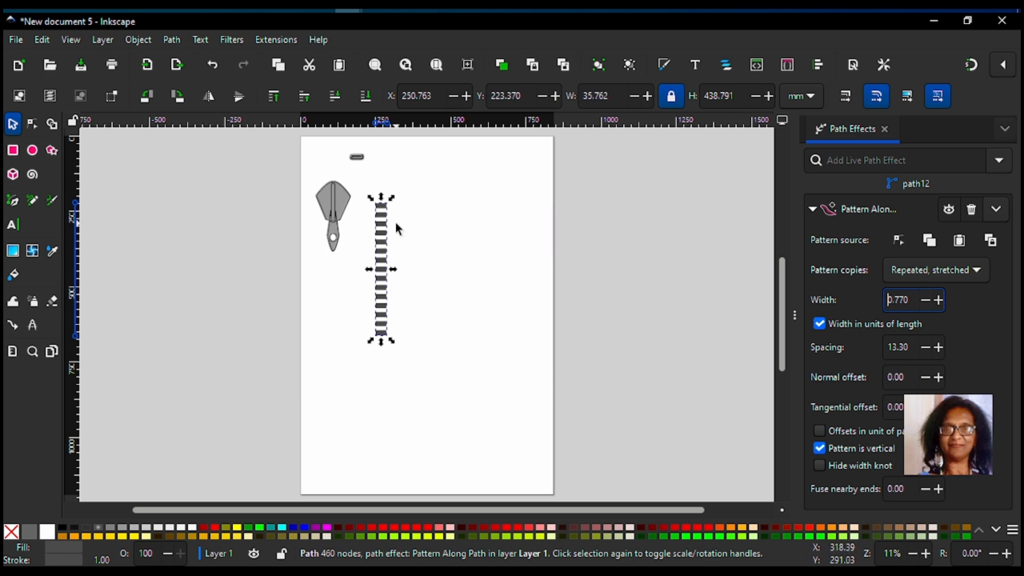
# Step: Scale the source rectangle above the slider down to about 60 × 37 mm, including its filter area
pyautogui.click(362, 156)
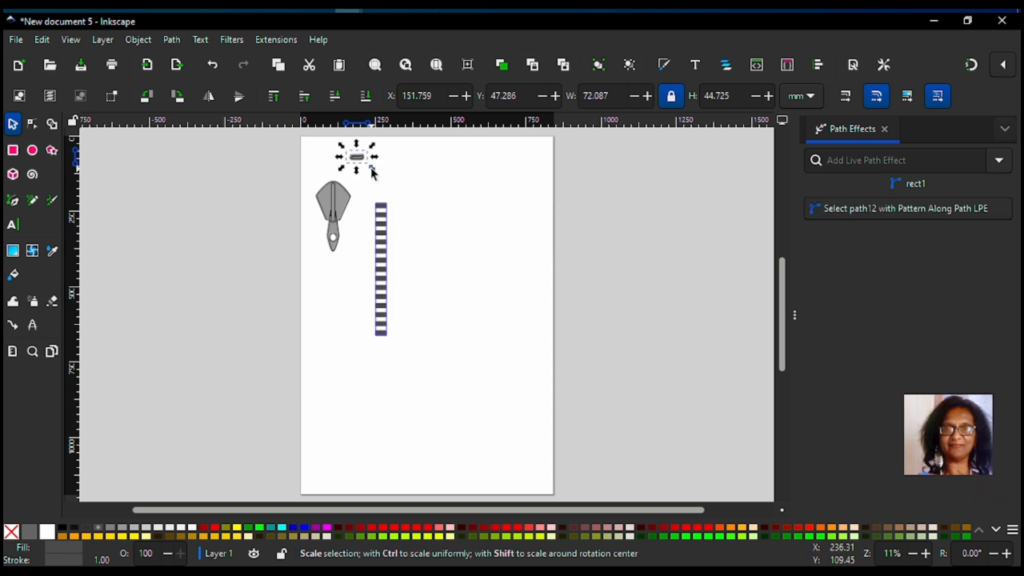
pyautogui.moveTo(376, 172)
pyautogui.mouseDown()
pyautogui.moveTo(381, 181)
pyautogui.moveTo(369, 162)
pyautogui.moveTo(371, 171)
pyautogui.mouseUp()
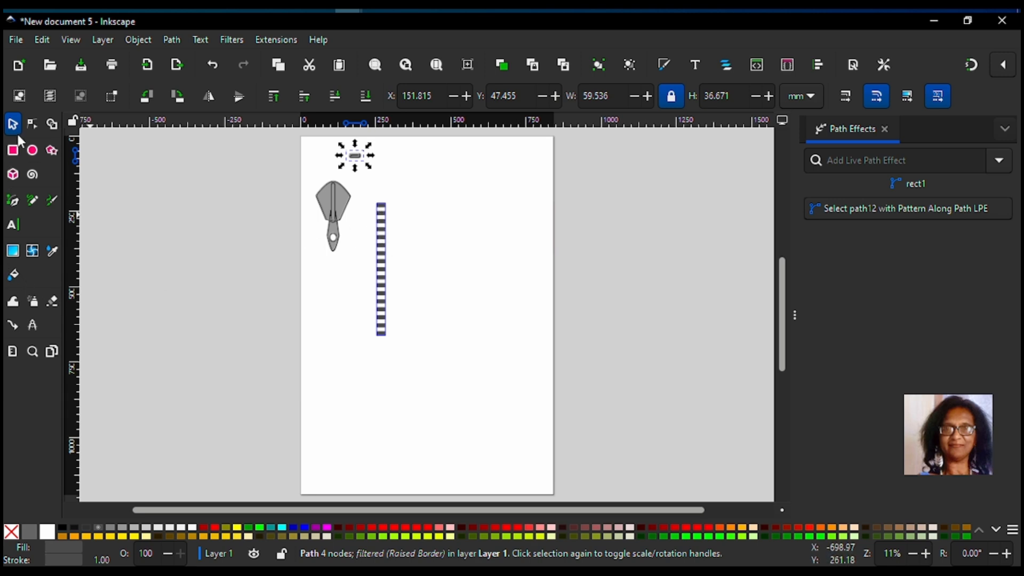
# Step: Spray one clone of the vertical tooth strip to the right of the original
pyautogui.click(384, 276)
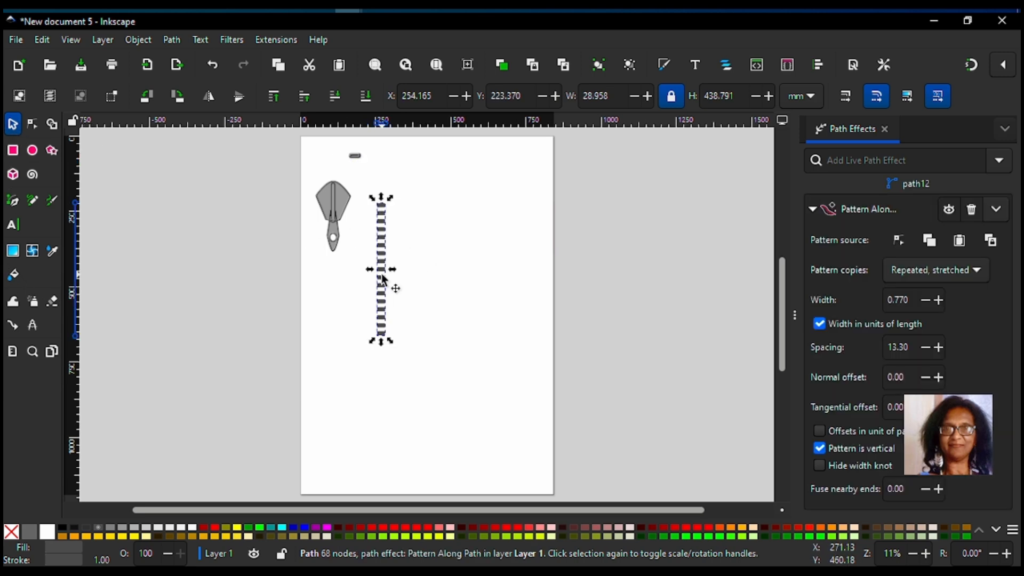
pyautogui.click(33, 302)
pyautogui.moveTo(441, 251); pyautogui.dragTo(416, 267)
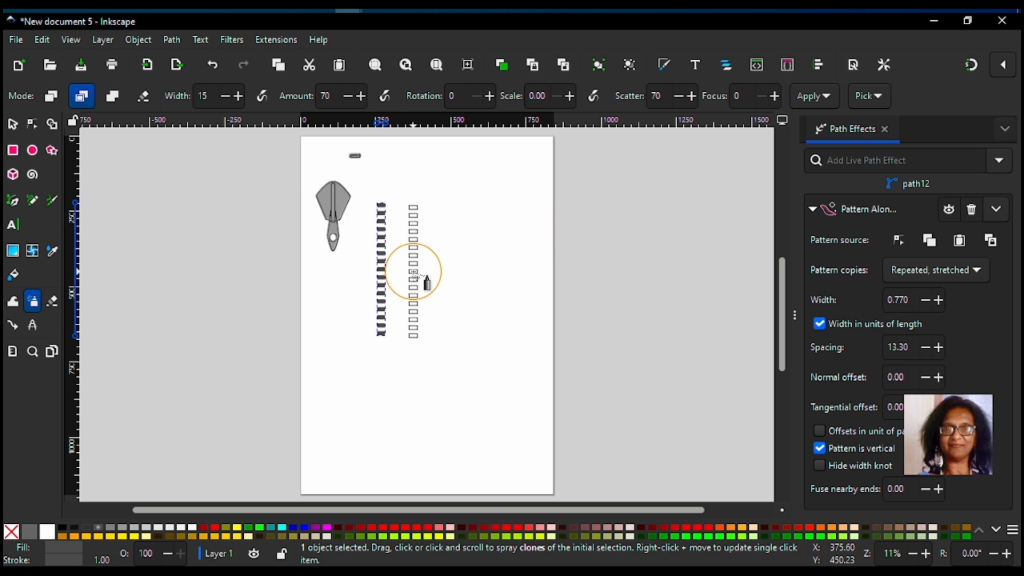
pyautogui.click(414, 272)
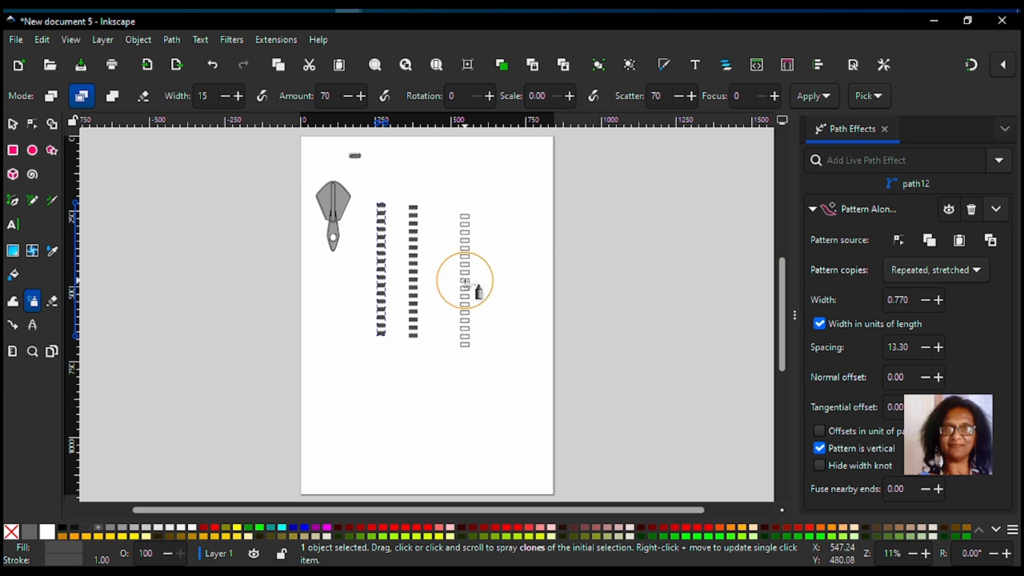
# Step: Move the cloned tooth strip against the original, offset slightly downward so the two rows of teeth interlock
pyautogui.click(13, 124)
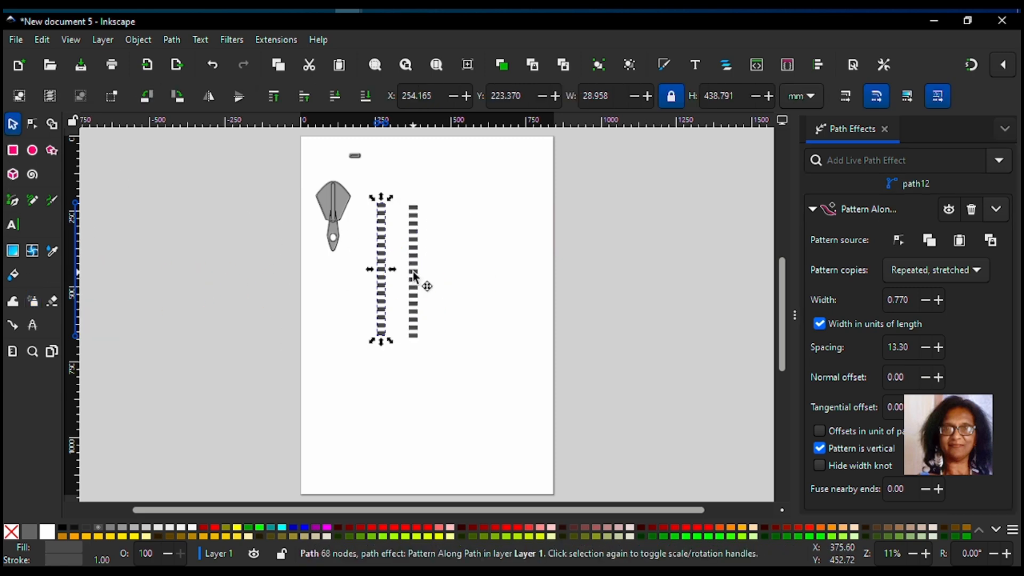
pyautogui.moveTo(416, 278); pyautogui.dragTo(386, 278)
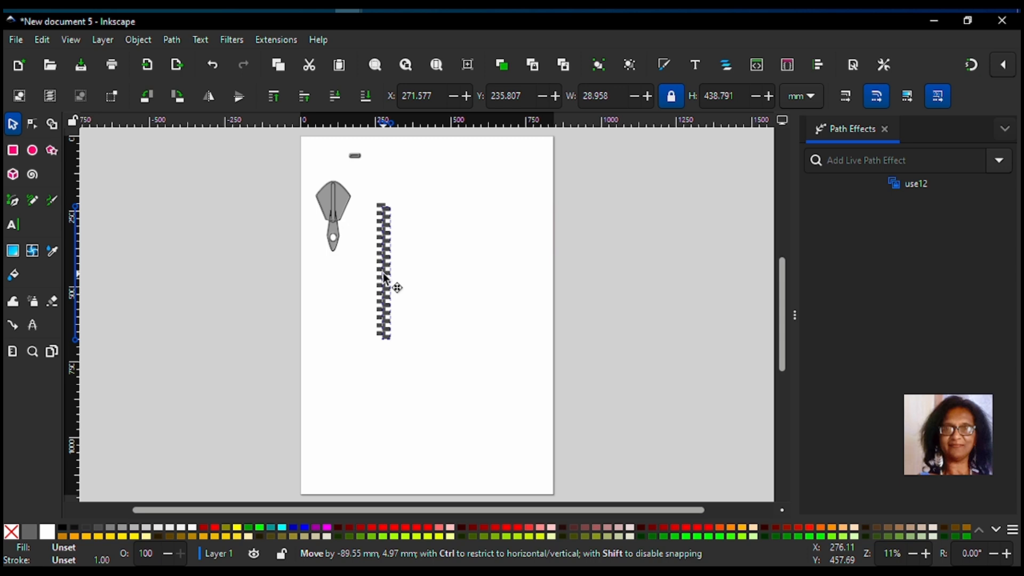
pyautogui.moveTo(386, 278); pyautogui.dragTo(386, 278)
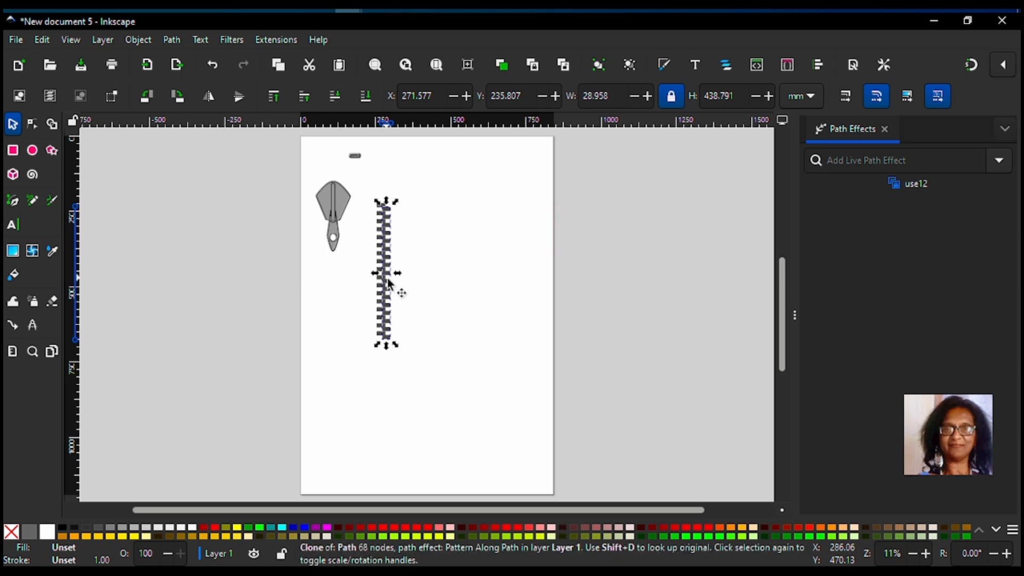
# Step: Copy the small rectangle and spray one clone of it below and one above the interlocked tooth strips
pyautogui.click(355, 158)
pyautogui.rightClick(355, 159)
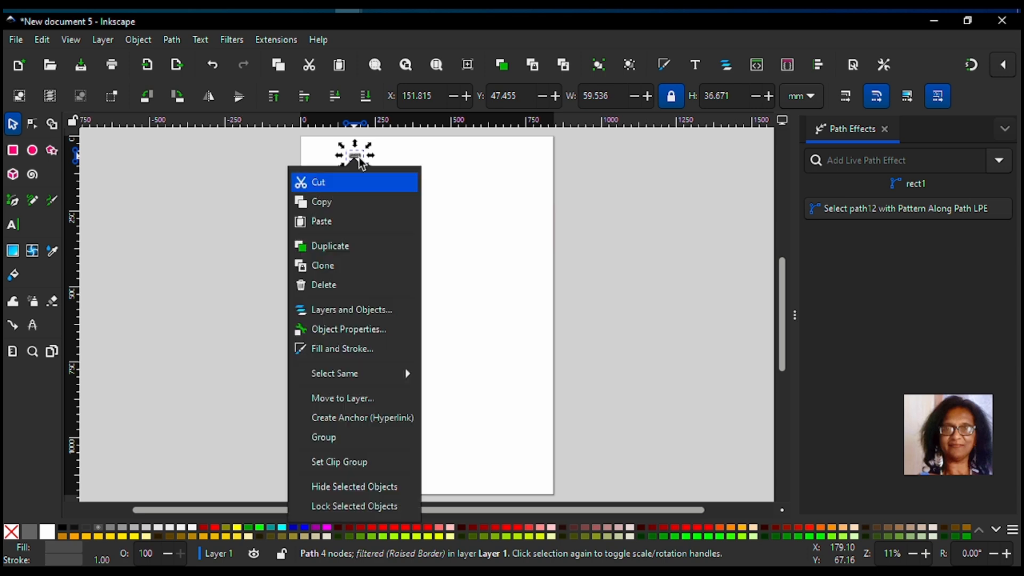
pyautogui.click(349, 208)
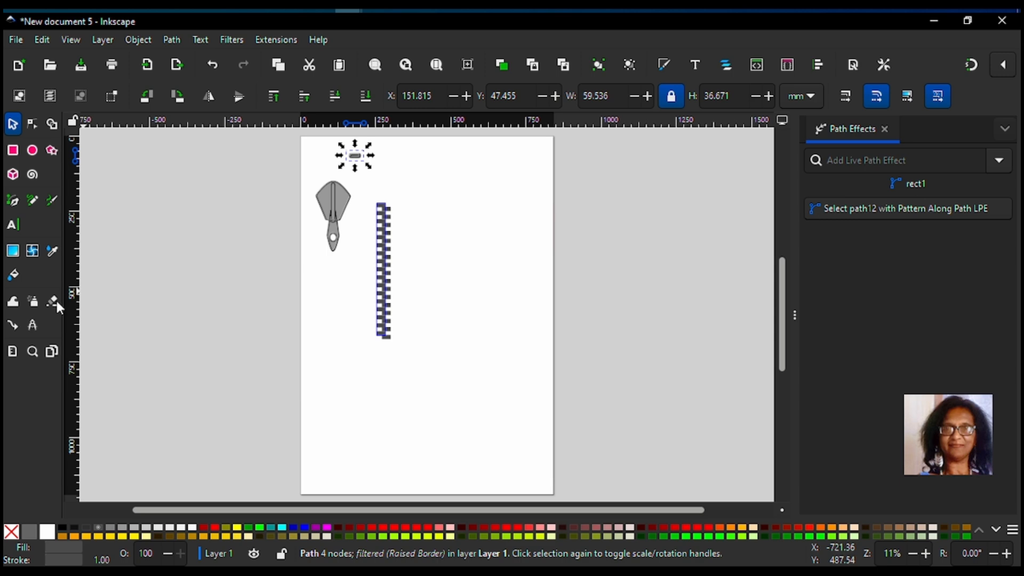
pyautogui.click(33, 303)
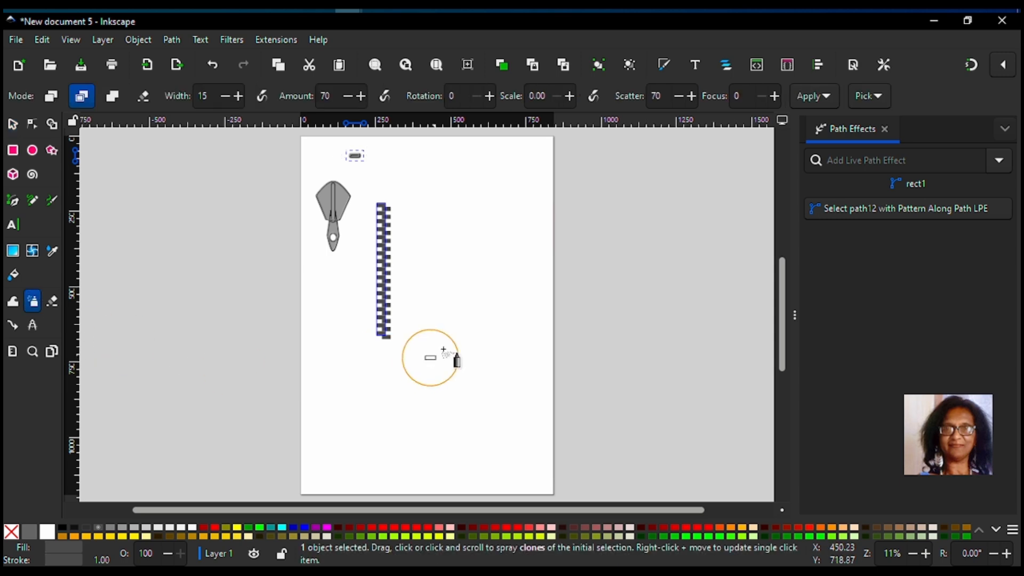
pyautogui.click(384, 344)
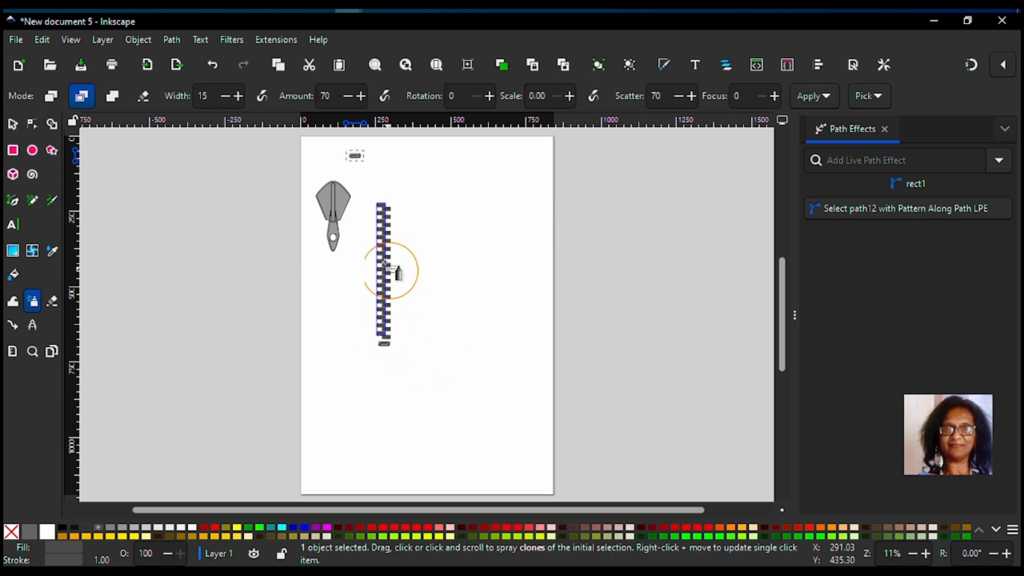
pyautogui.click(382, 199)
pyautogui.click(13, 124)
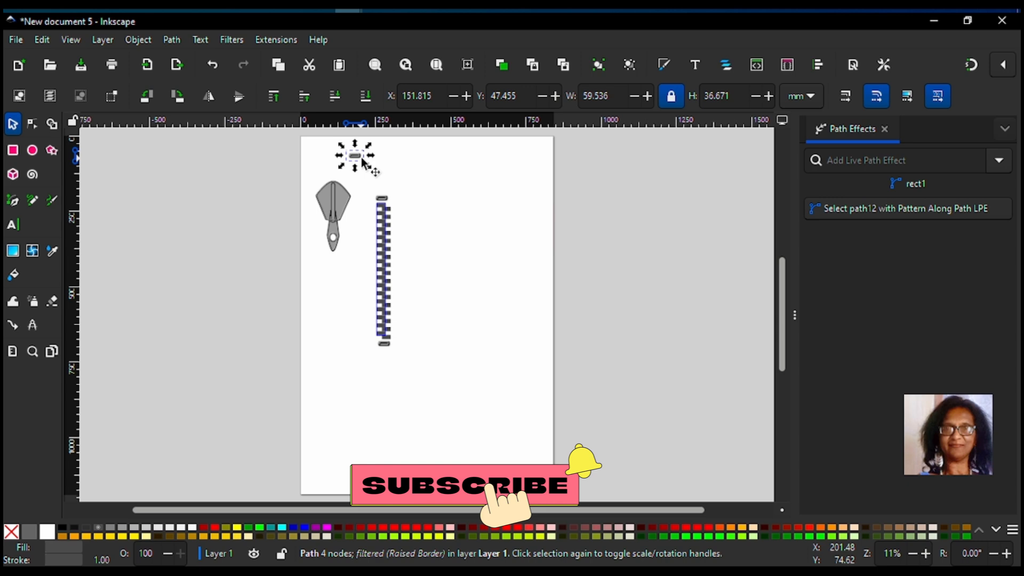
# Step: Scale the source rectangle down further to about 42 × 25 mm, including its filter area
pyautogui.moveTo(369, 165)
pyautogui.mouseDown()
pyautogui.moveTo(375, 176)
pyautogui.moveTo(365, 164)
pyautogui.mouseUp()
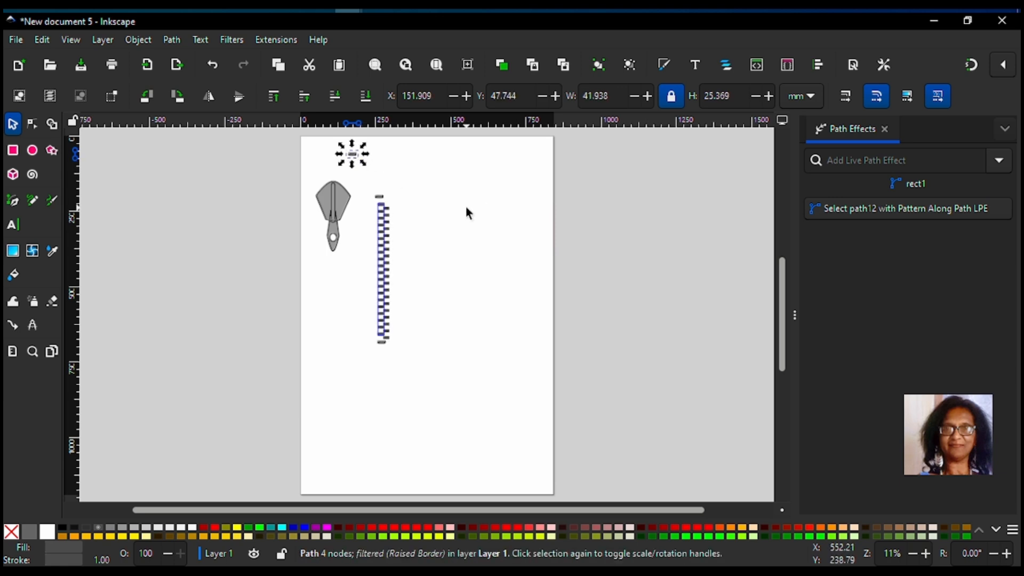
# Step: Move the upper end stop slightly sideways so it is centred above both interlocked tooth strips
pyautogui.click(382, 199)
pyautogui.moveTo(384, 203); pyautogui.dragTo(389, 207)
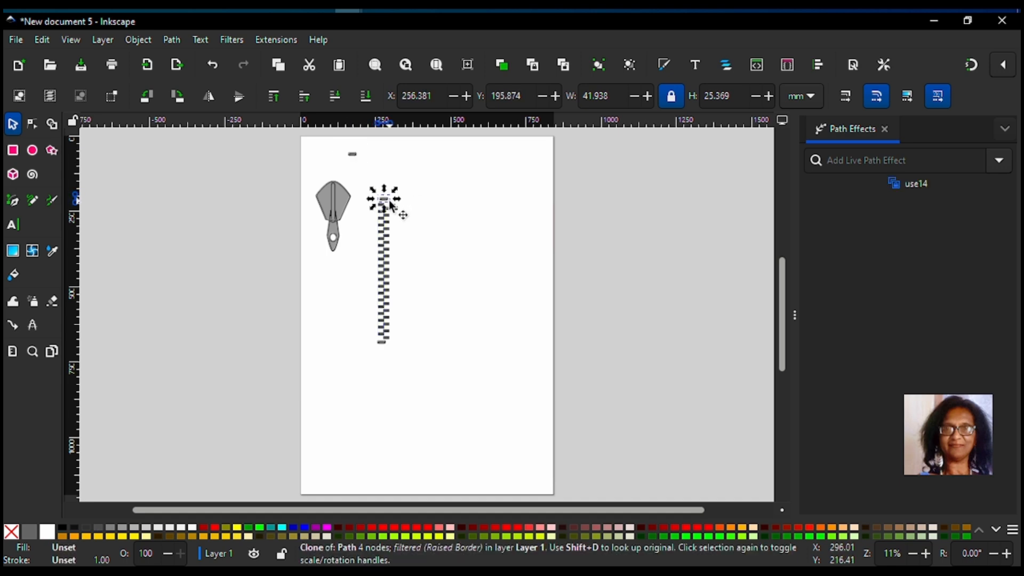
# Step: Duplicate the slider group, scale the copy to about 78 × 148 mm, and centre it over the upper end of the teeth
pyautogui.click(338, 215)
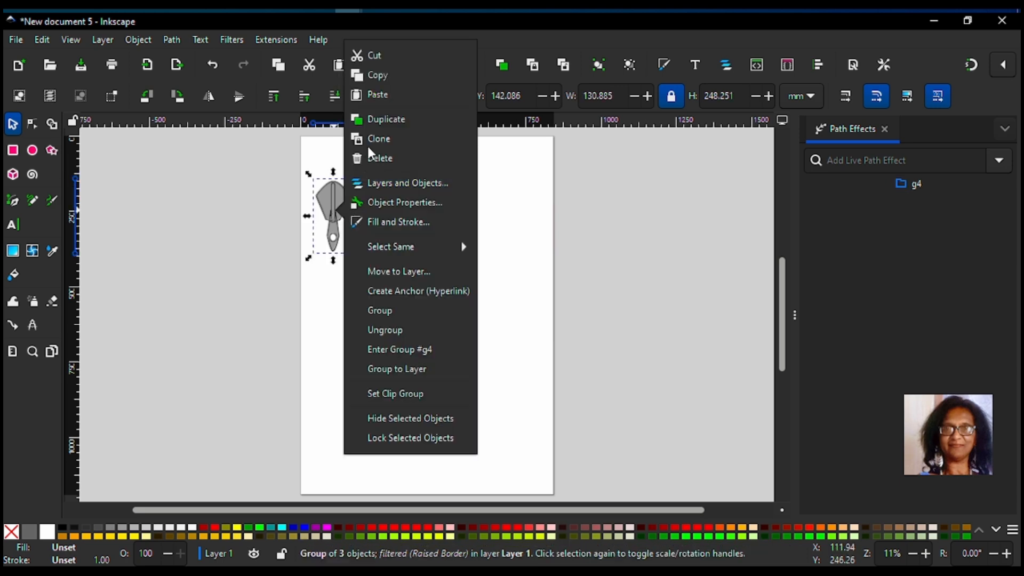
pyautogui.click(383, 119)
pyautogui.moveTo(329, 212); pyautogui.dragTo(383, 235)
pyautogui.moveTo(410, 283); pyautogui.dragTo(393, 265)
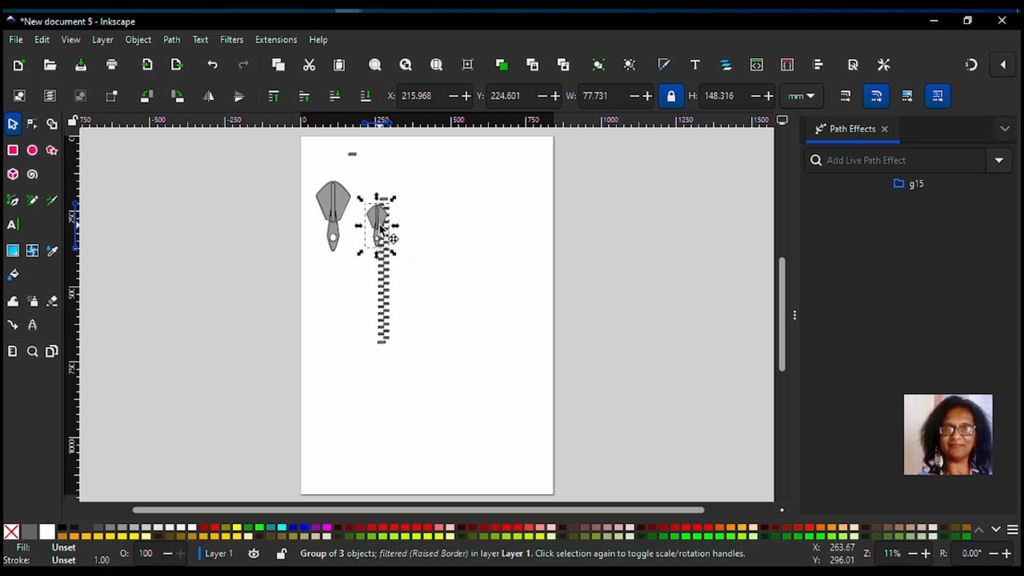
pyautogui.moveTo(382, 229); pyautogui.dragTo(391, 229)
# Step: Scale the source rectangle above the zipper very slightly
pyautogui.click(361, 163)
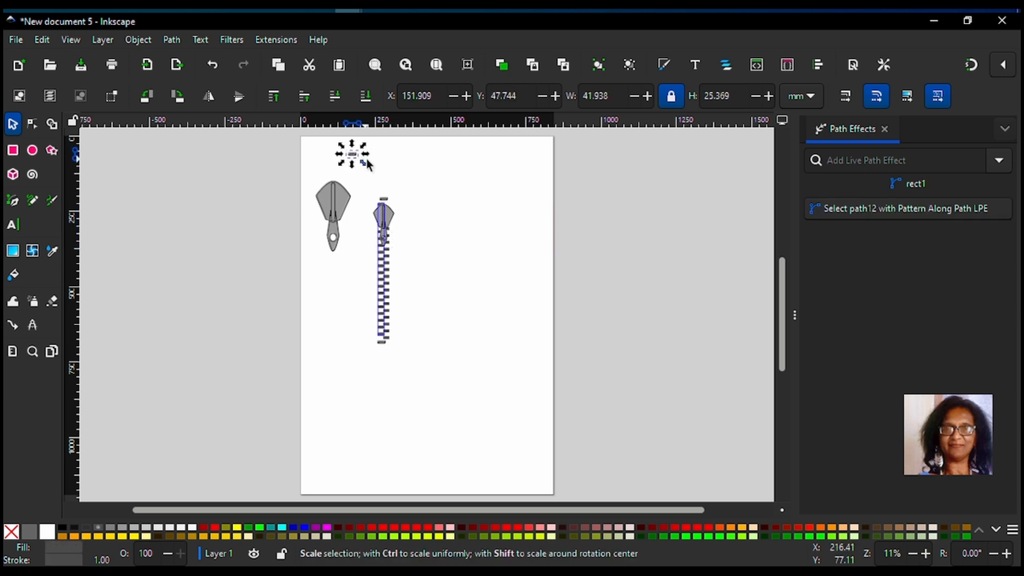
pyautogui.moveTo(367, 167)
pyautogui.mouseDown()
pyautogui.moveTo(375, 176)
pyautogui.moveTo(370, 166)
pyautogui.mouseUp()
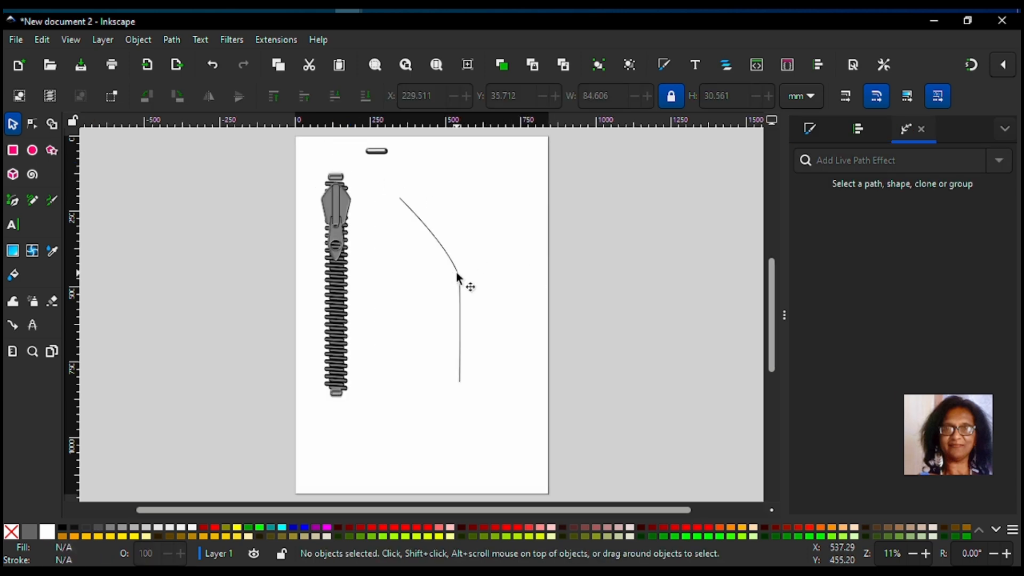
# Step: In the second document, apply Pattern Along Path to the curved path using the metallic tooth vertically, with spacing 18.50 and width 0.750
pyautogui.click(462, 281)
pyautogui.click(1000, 170)
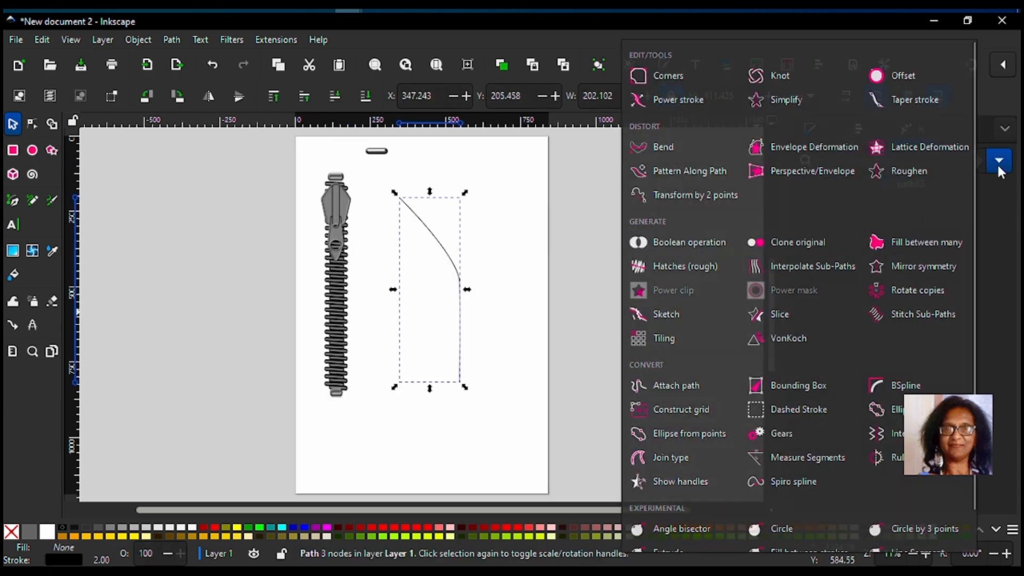
pyautogui.click(688, 170)
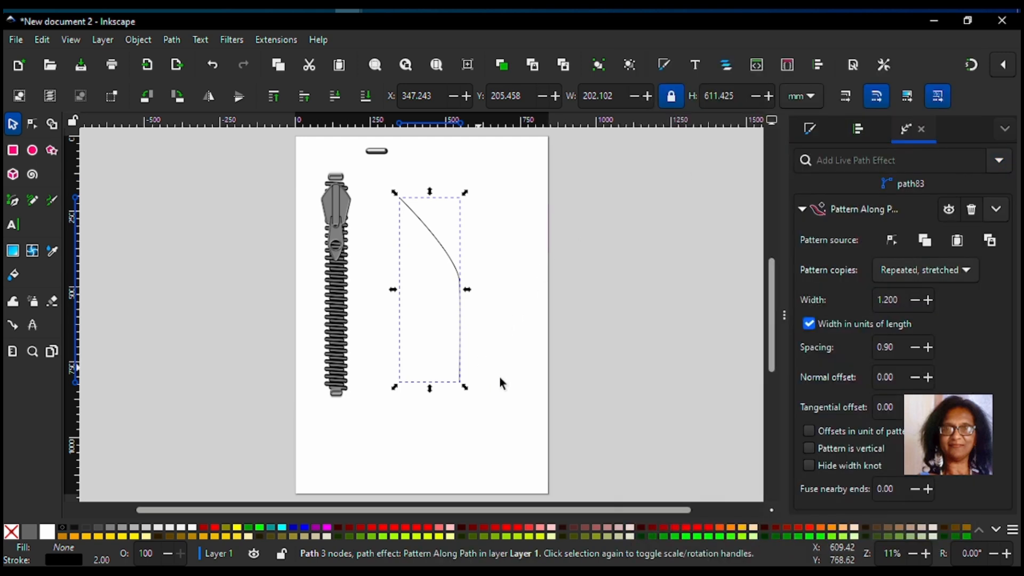
pyautogui.doubleClick(902, 303)
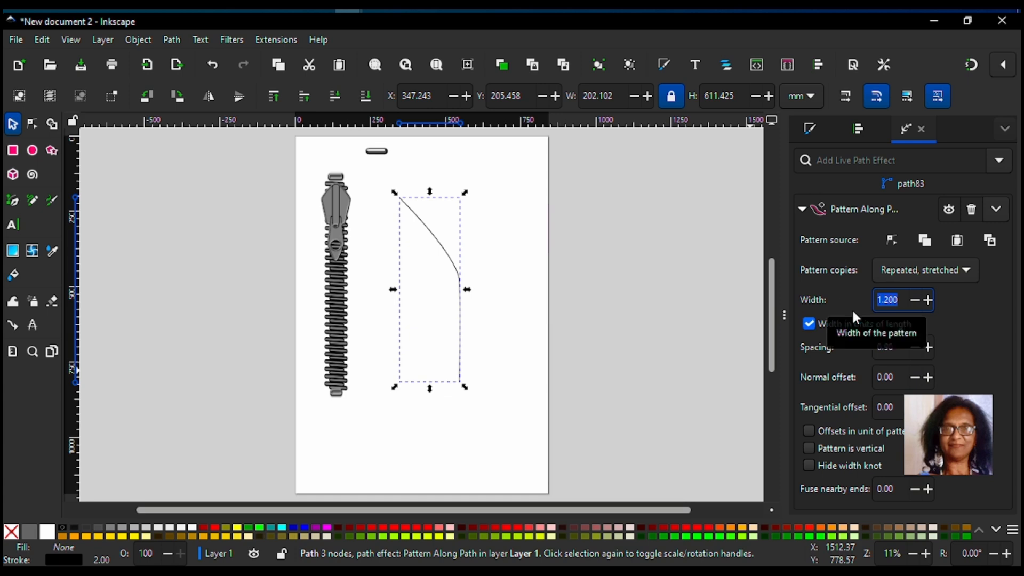
pyautogui.write('1')
pyautogui.press('Tab')
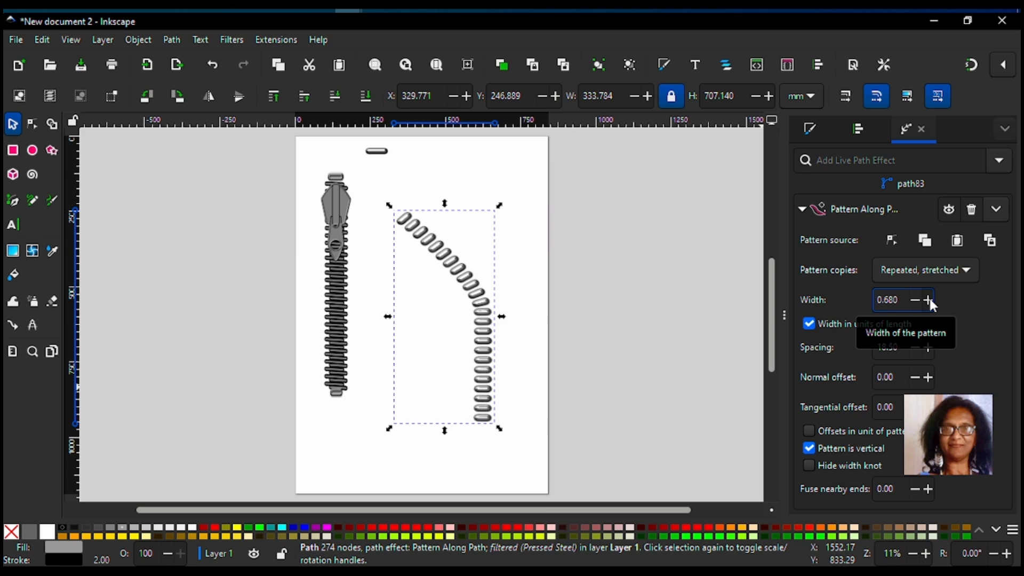
pyautogui.click(929, 299)
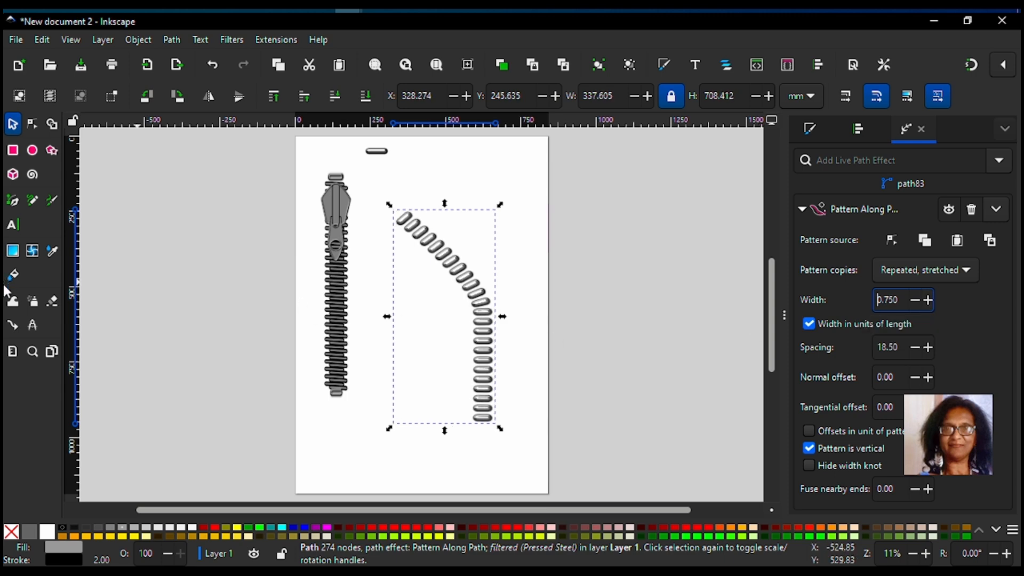
# Step: Spray one clone of the curved tooth strip to the right of the original
pyautogui.click(35, 305)
pyautogui.moveTo(618, 333)
pyautogui.mouseDown()
pyautogui.moveTo(526, 300)
pyautogui.moveTo(516, 308)
pyautogui.mouseUp()
pyautogui.click(13, 124)
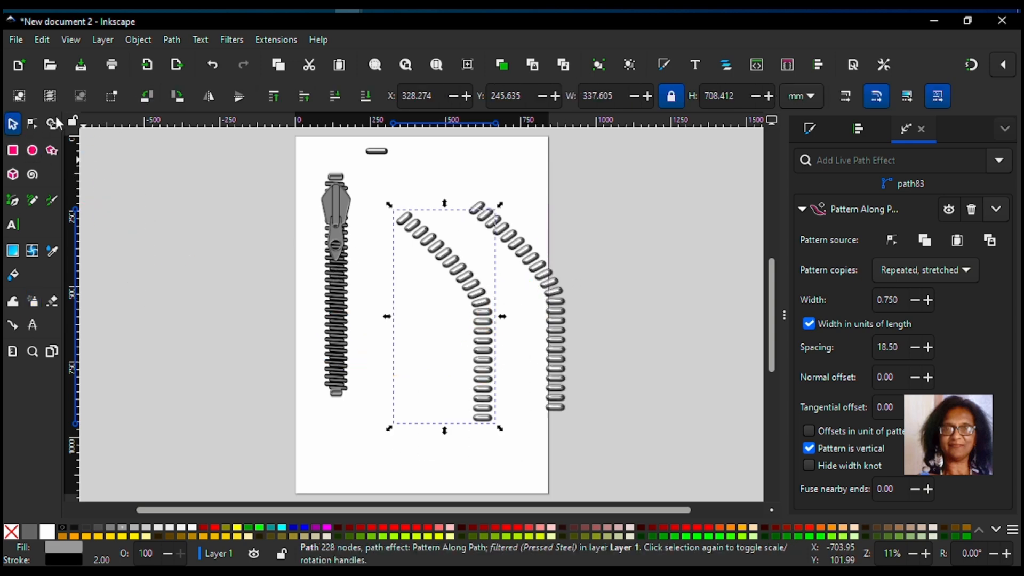
# Step: Flip the cloned curved strip horizontally and offset it so the lower teeth interlock with the original in a Y shape
pyautogui.click(555, 306)
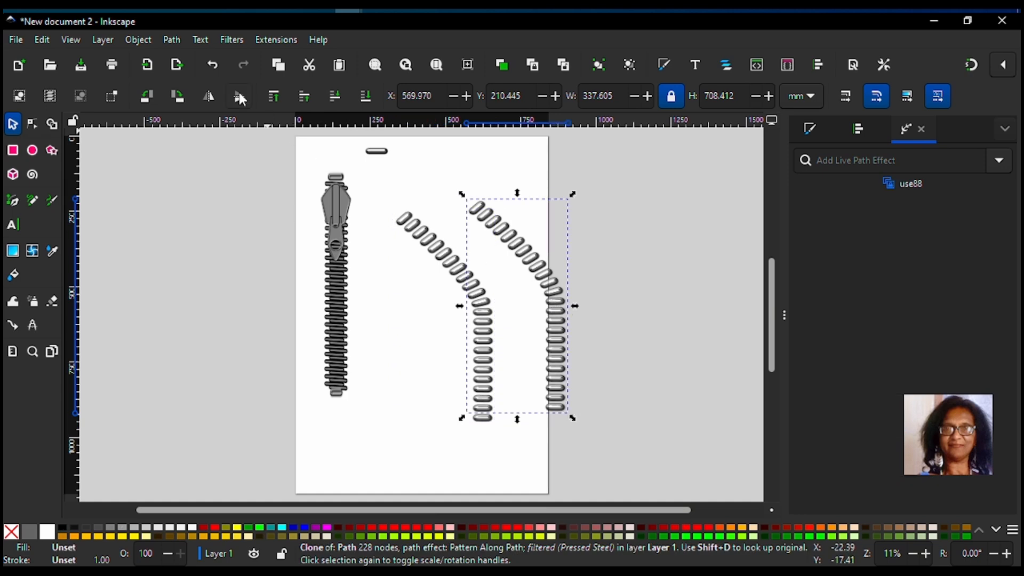
pyautogui.click(211, 99)
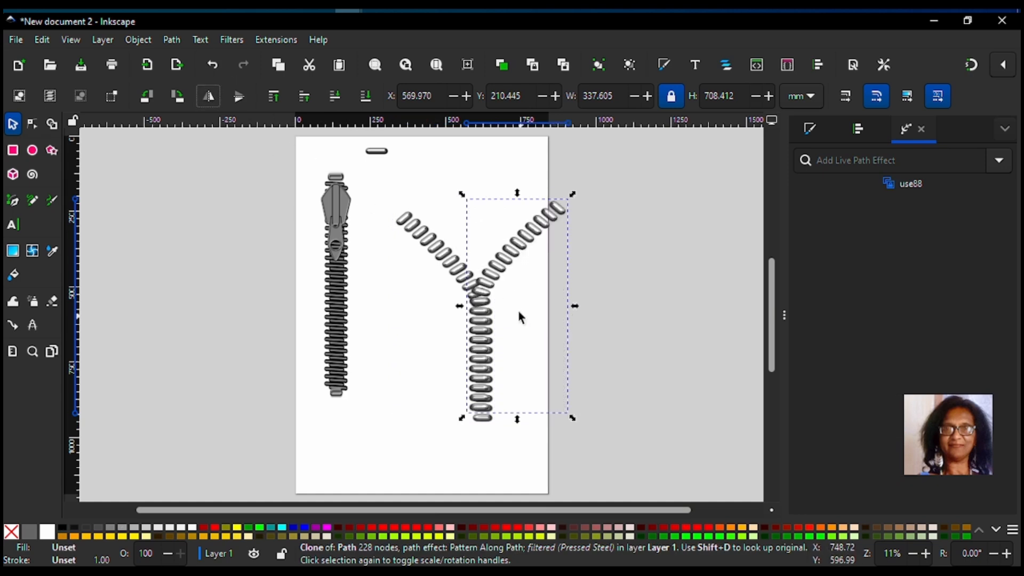
pyautogui.moveTo(504, 278); pyautogui.dragTo(511, 293)
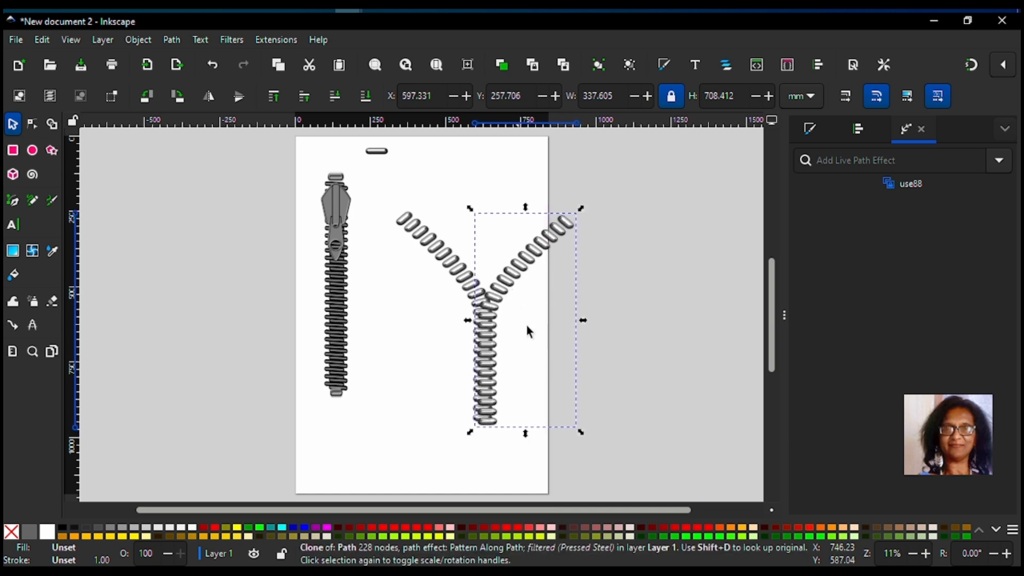
# Step: Duplicate the slider from the closed zipper and place the copy over the junction of the Y-shaped tooth strips
pyautogui.click(331, 213)
pyautogui.rightClick(332, 214)
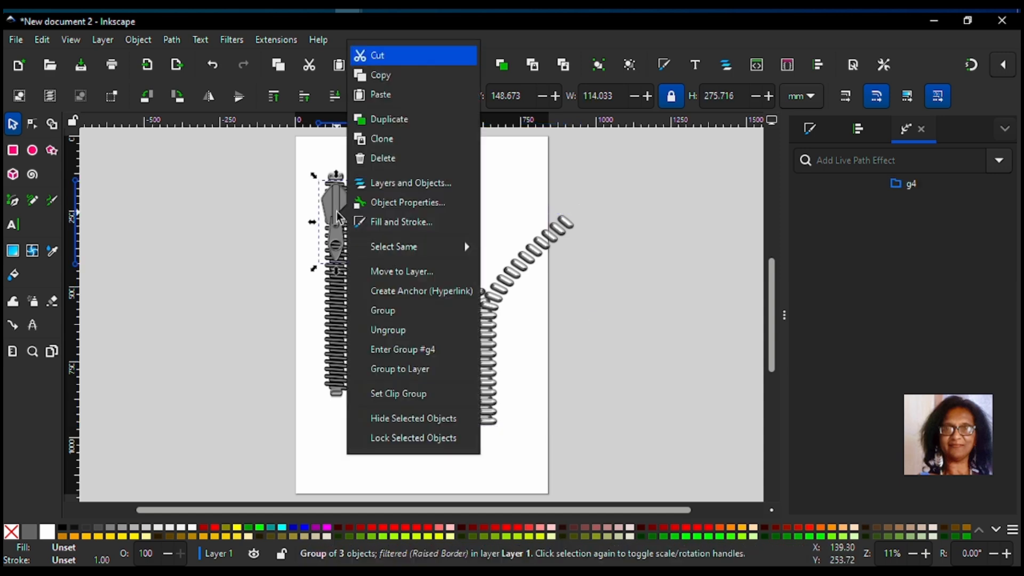
pyautogui.click(408, 122)
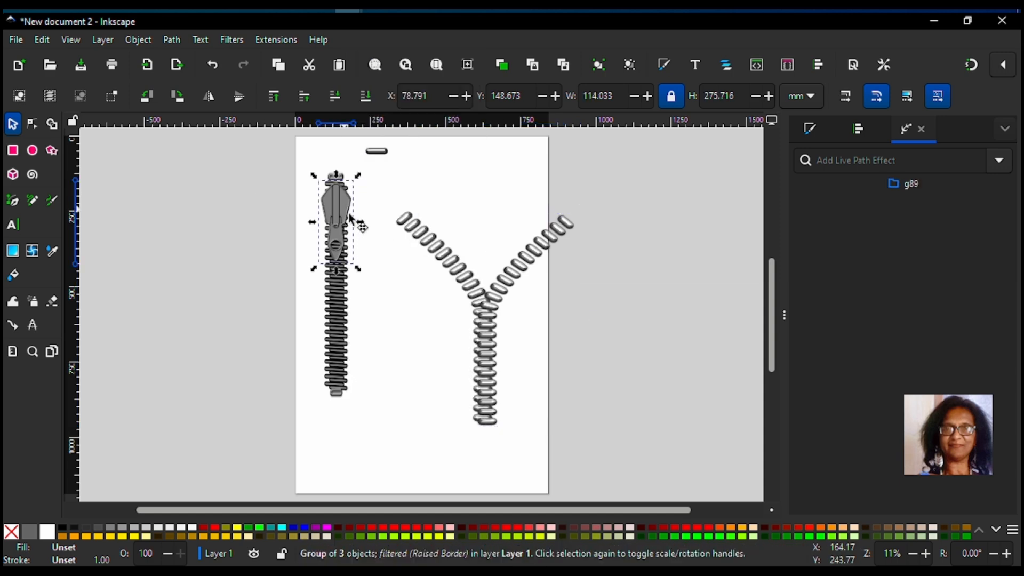
pyautogui.moveTo(352, 219); pyautogui.dragTo(497, 313)
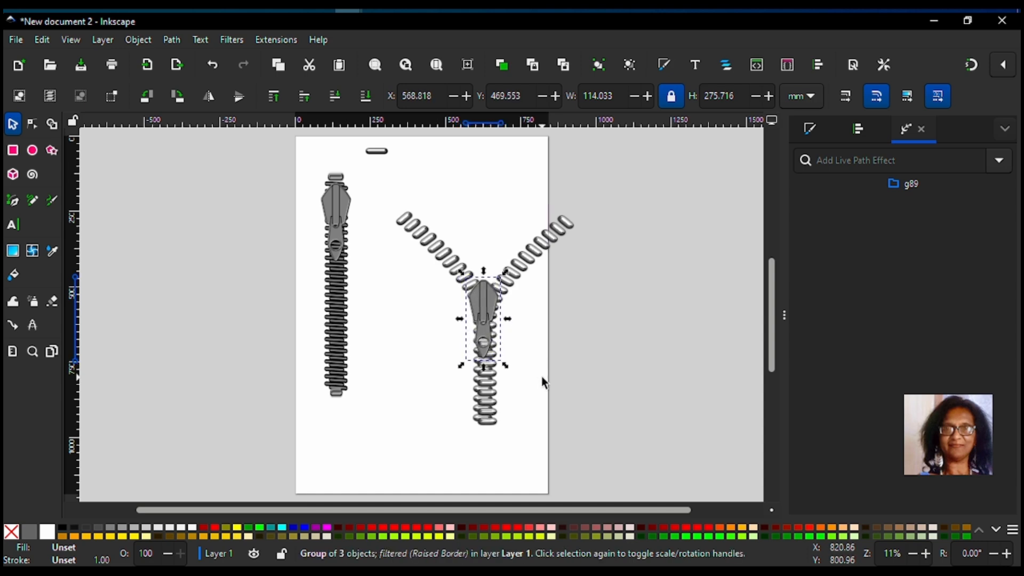
pyautogui.click(543, 412)
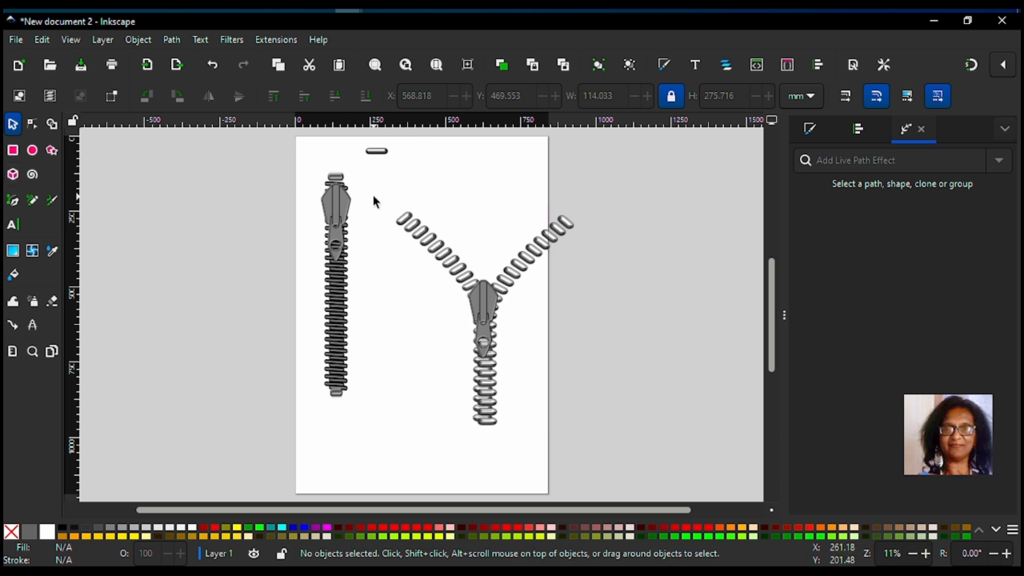
# Step: Scale the whole open zipper with its slider to about 306 × 354 mm and move it to the page's upper right
pyautogui.moveTo(375, 197); pyautogui.dragTo(578, 447)
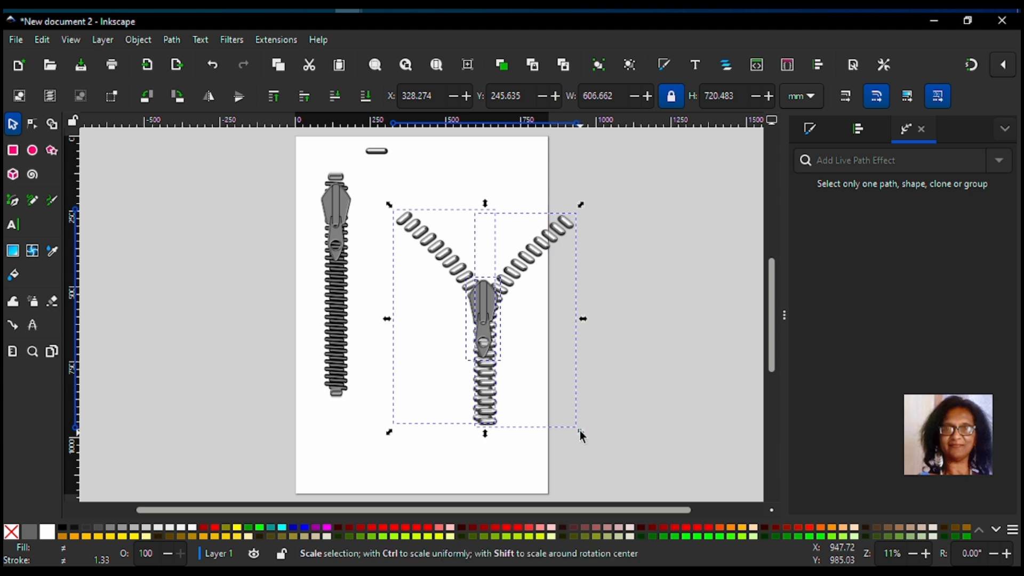
pyautogui.moveTo(579, 432); pyautogui.dragTo(534, 417)
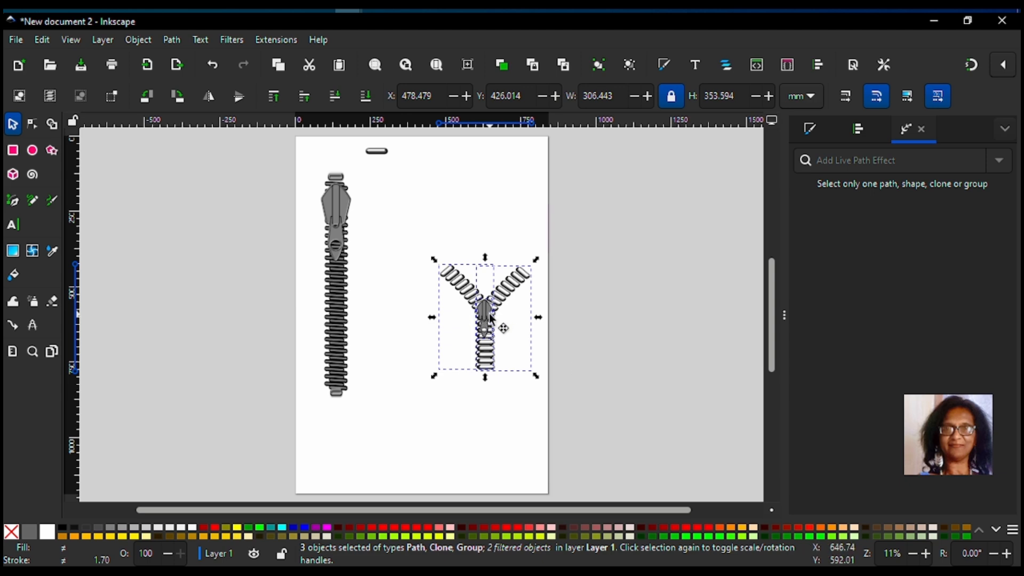
pyautogui.moveTo(490, 310); pyautogui.dragTo(487, 217)
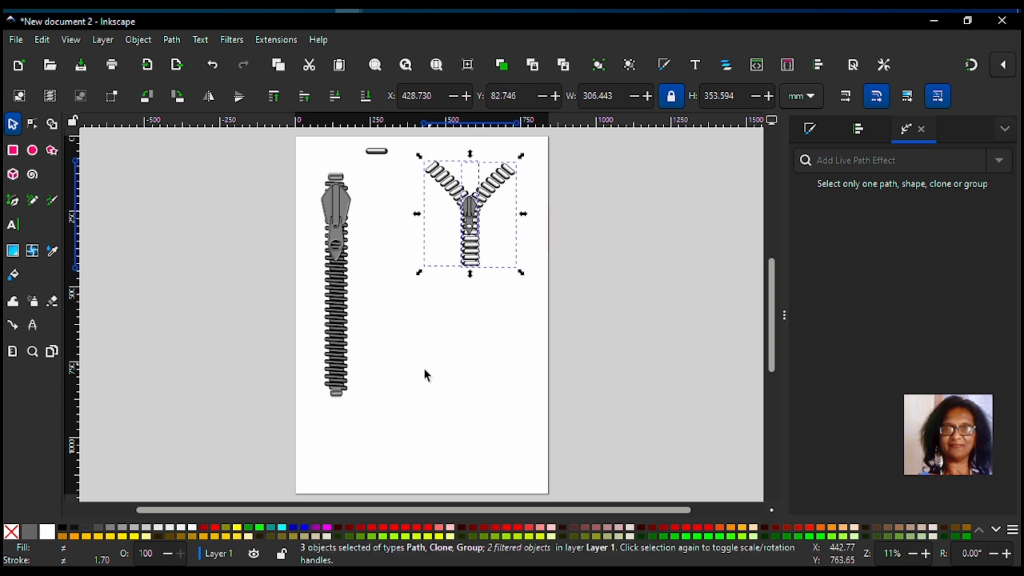
# Step: Draw a closed six-sided outline of a garment half below the open zipper with the Pen tool
pyautogui.click(14, 201)
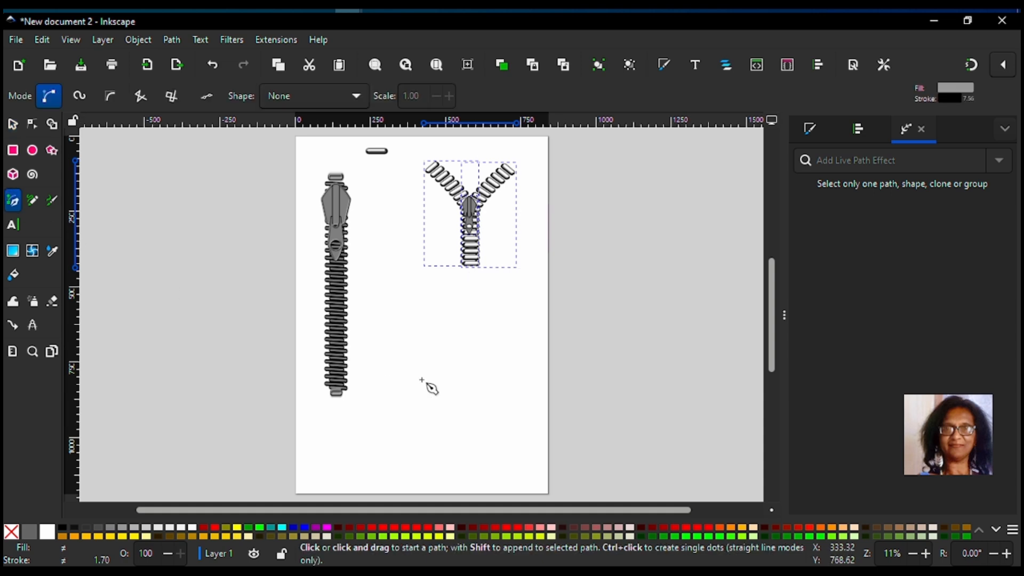
pyautogui.click(433, 318)
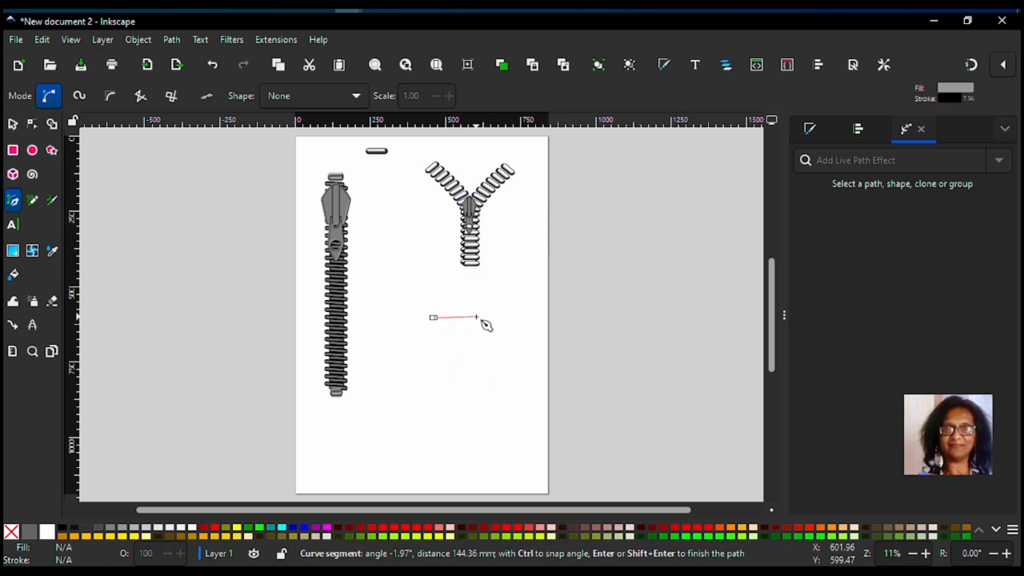
pyautogui.click(474, 318)
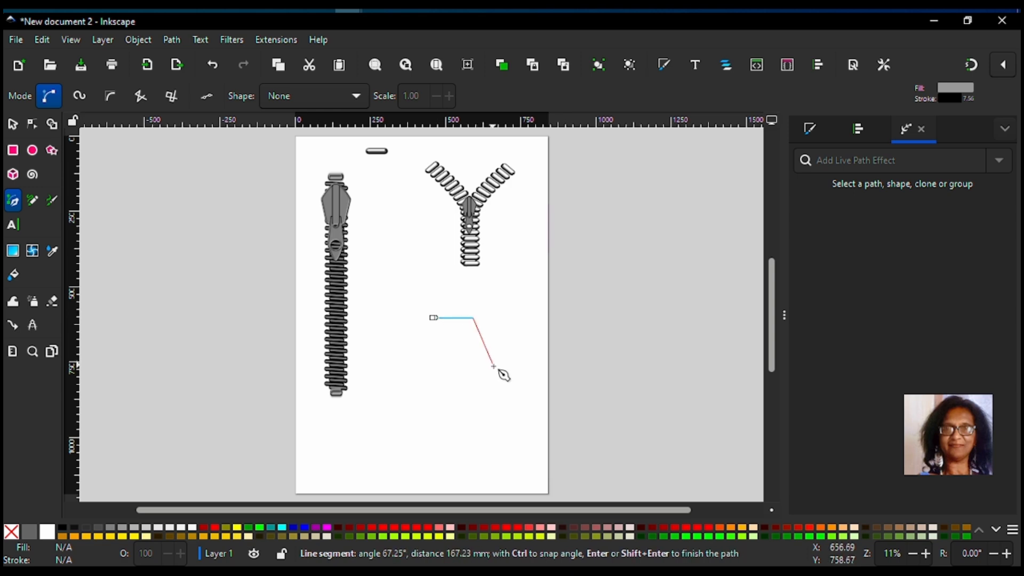
pyautogui.click(496, 368)
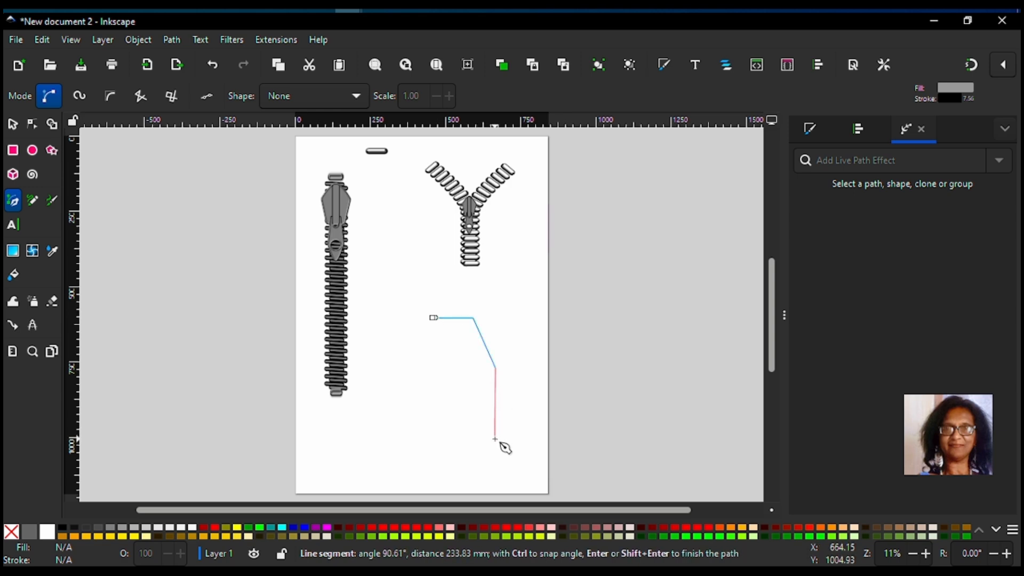
pyautogui.click(495, 438)
pyautogui.click(430, 434)
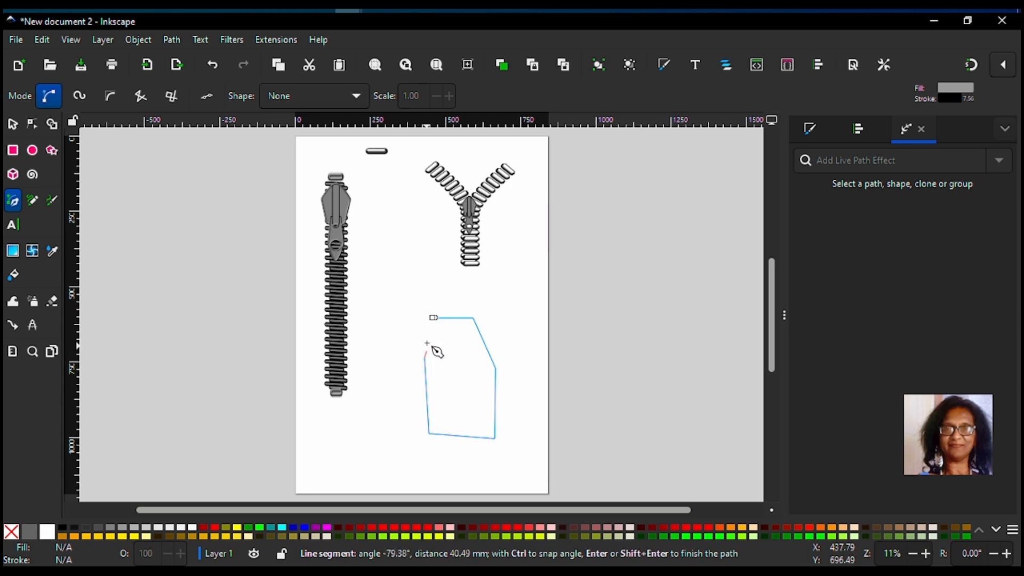
pyautogui.click(433, 318)
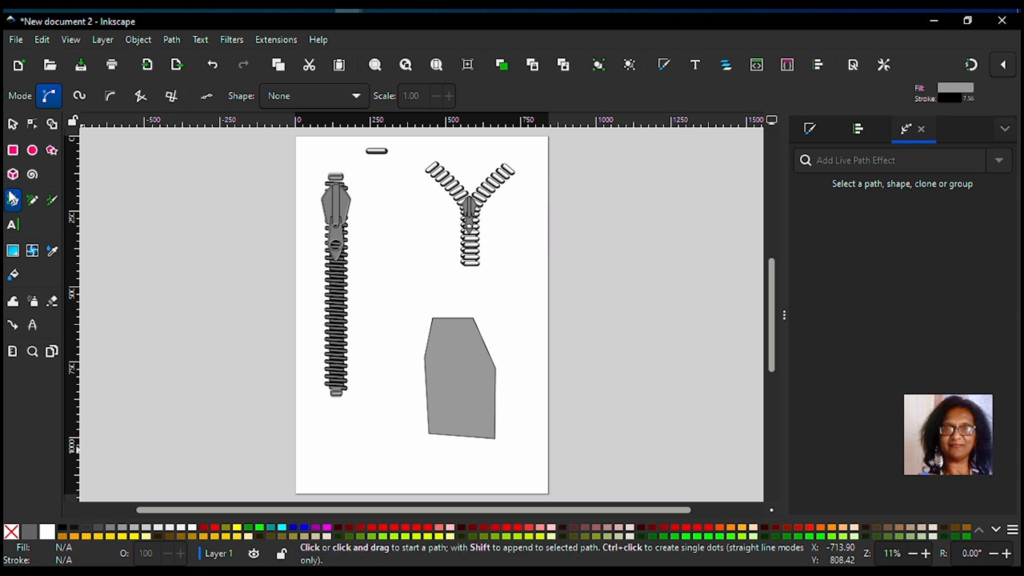
# Step: Edit the garment half's nodes to curve the armhole inward, round the neckline outward, and level the bottom edge
pyautogui.click(30, 127)
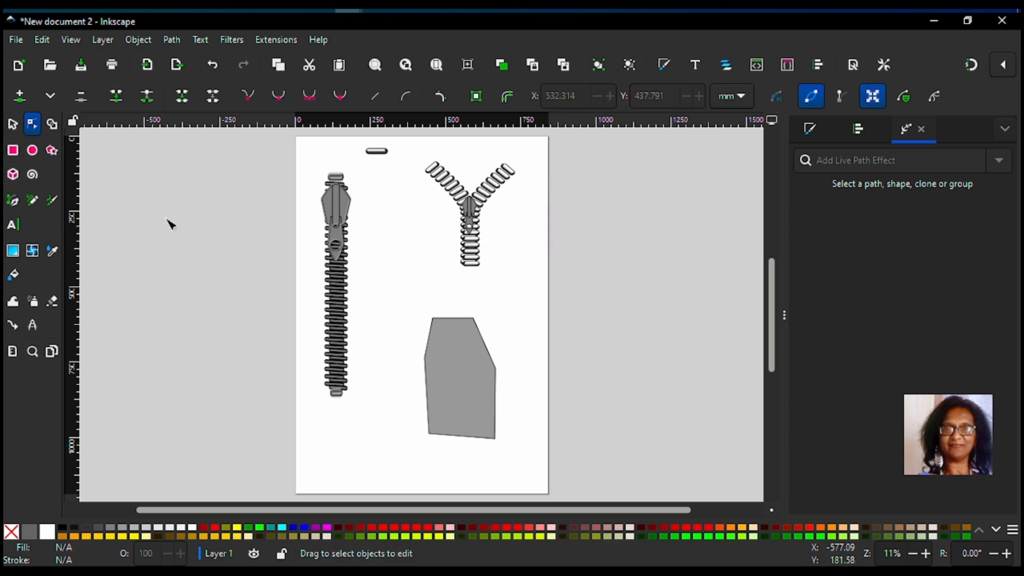
pyautogui.click(435, 339)
pyautogui.moveTo(444, 347); pyautogui.dragTo(444, 346)
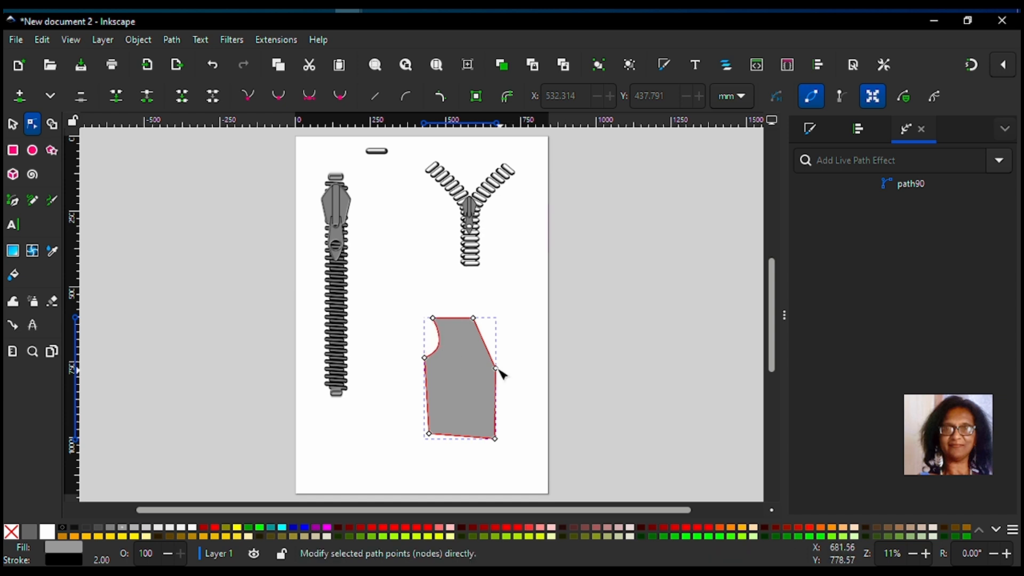
pyautogui.moveTo(495, 368); pyautogui.dragTo(495, 377)
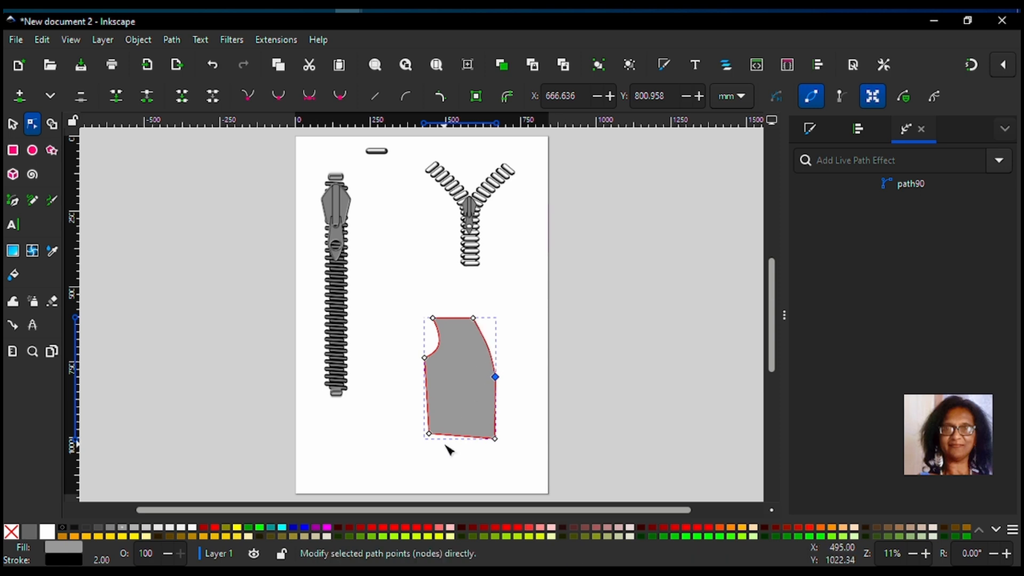
pyautogui.moveTo(433, 440); pyautogui.dragTo(432, 445)
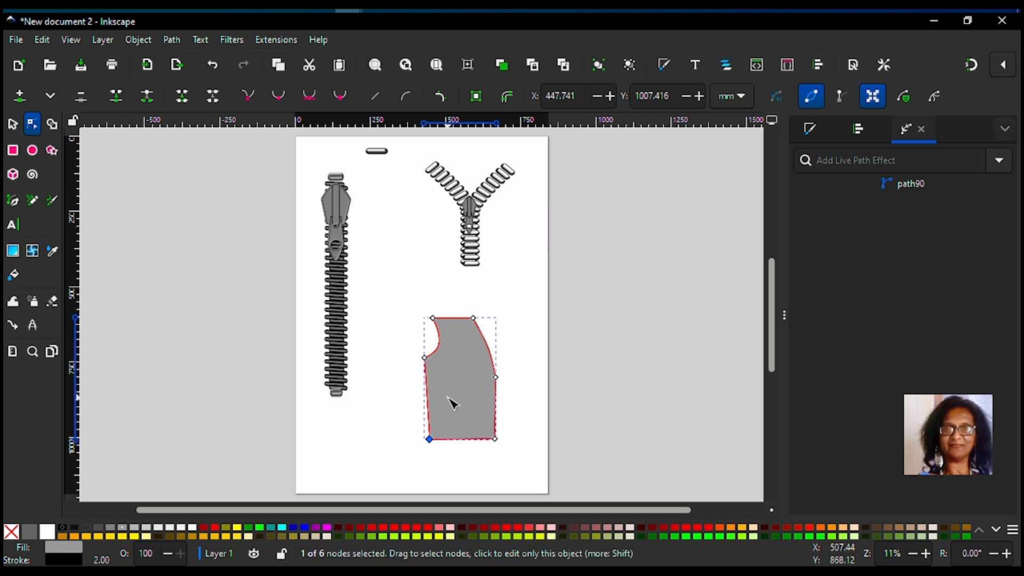
# Step: Move the garment half up and to the left, then duplicate it and flip the copy horizontally
pyautogui.click(13, 123)
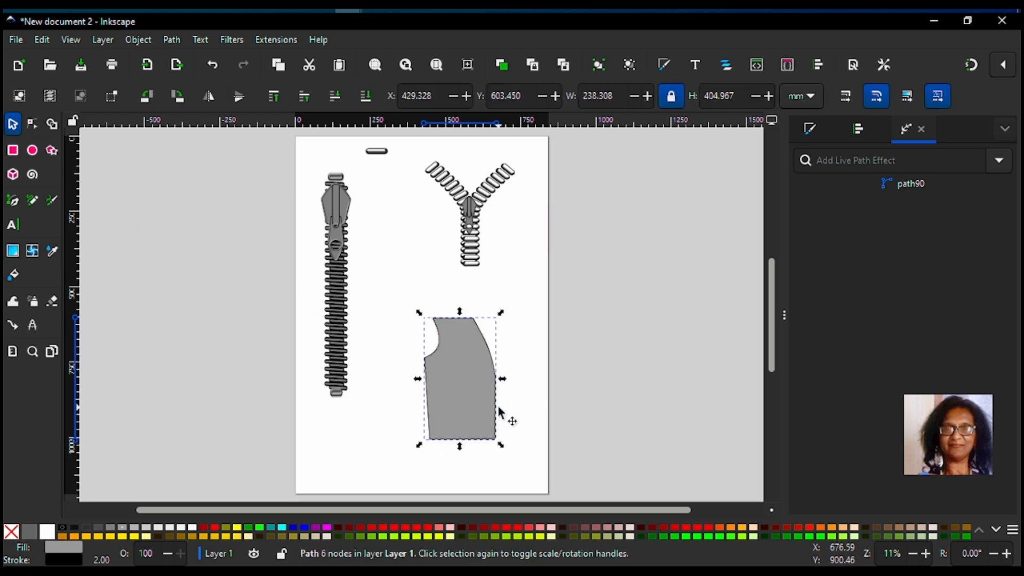
pyautogui.moveTo(464, 393); pyautogui.dragTo(439, 375)
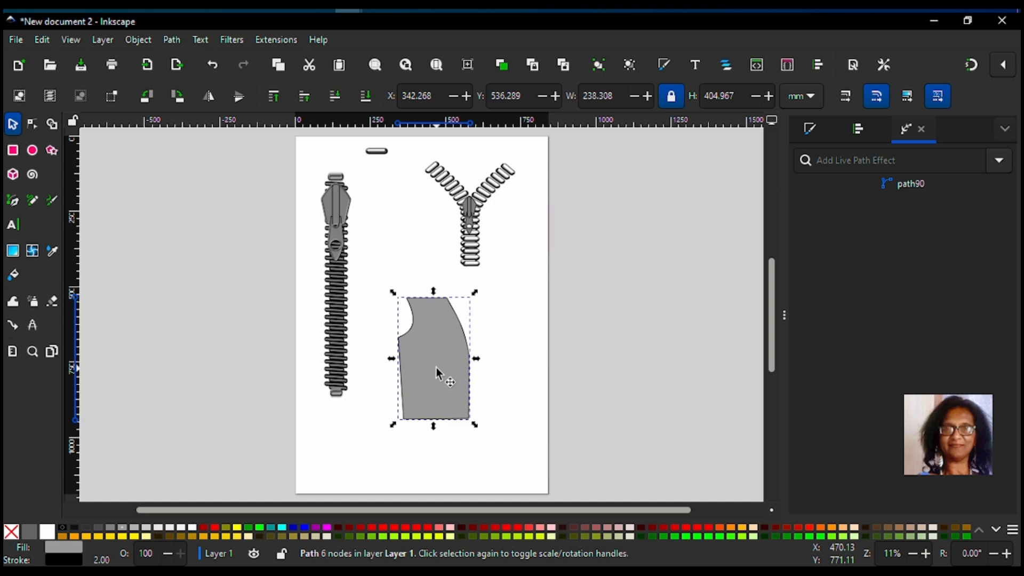
pyautogui.rightClick(441, 374)
pyautogui.click(491, 268)
pyautogui.click(210, 100)
# Step: Place the two garment halves on either side of the open zipper and narrow the right half to about 194 mm
pyautogui.moveTo(452, 346); pyautogui.dragTo(525, 199)
pyautogui.moveTo(440, 374); pyautogui.dragTo(433, 224)
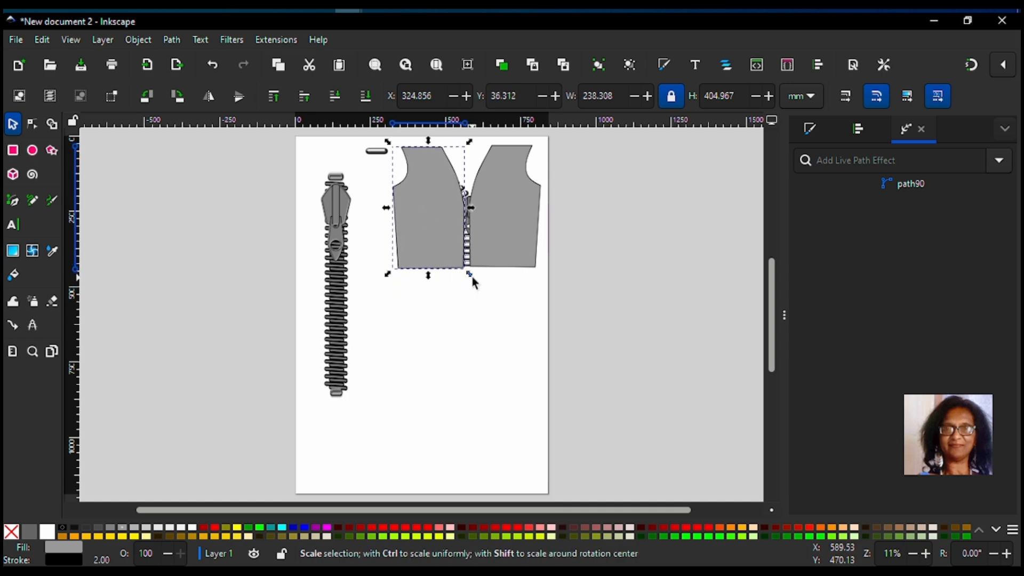
pyautogui.moveTo(517, 230); pyautogui.dragTo(517, 232)
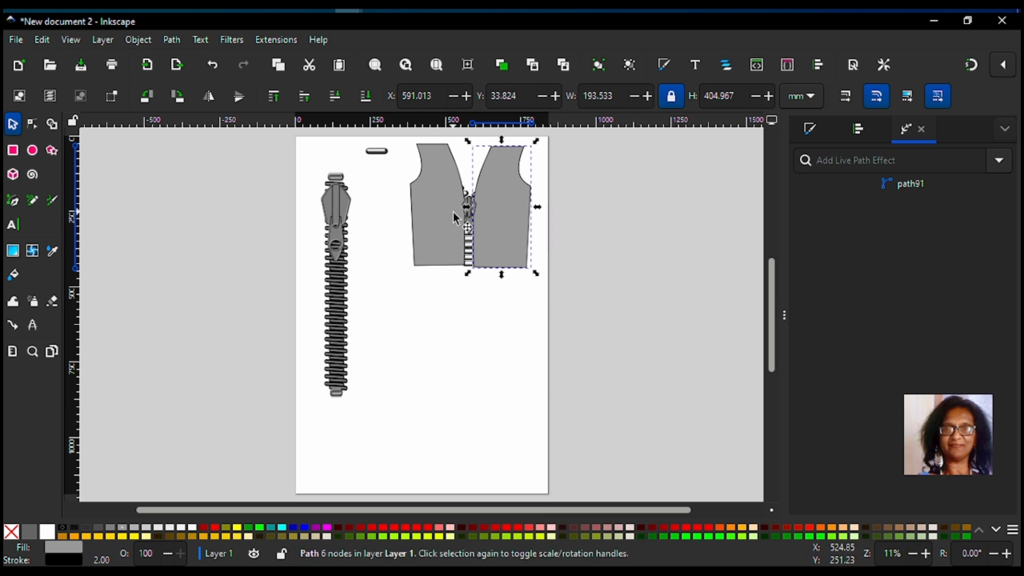
pyautogui.keyDown('shift'); pyautogui.click(474, 240); pyautogui.keyUp('shift')
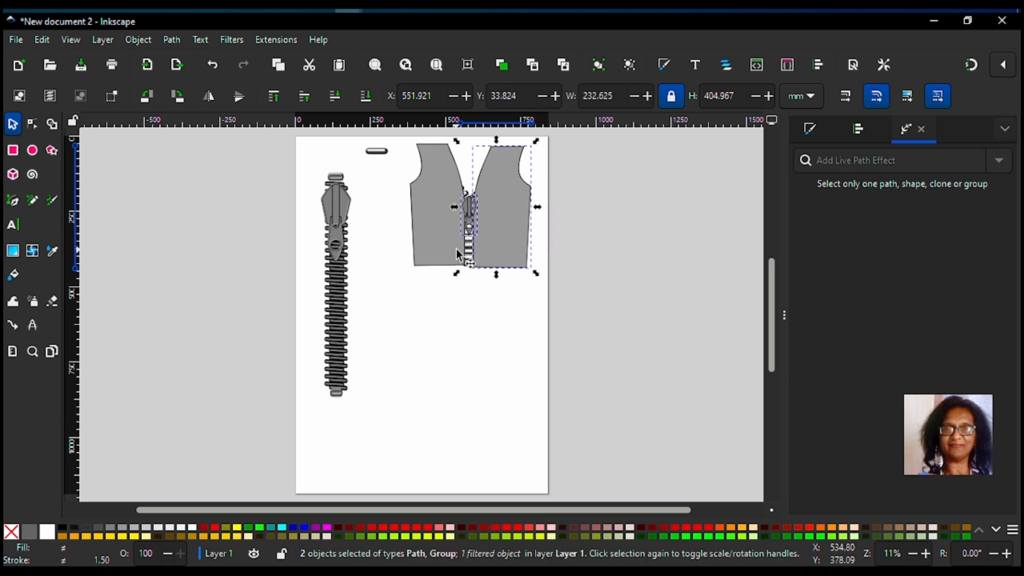
pyautogui.click(468, 251)
pyautogui.keyDown('shift'); pyautogui.click(437, 250); pyautogui.keyUp('shift')
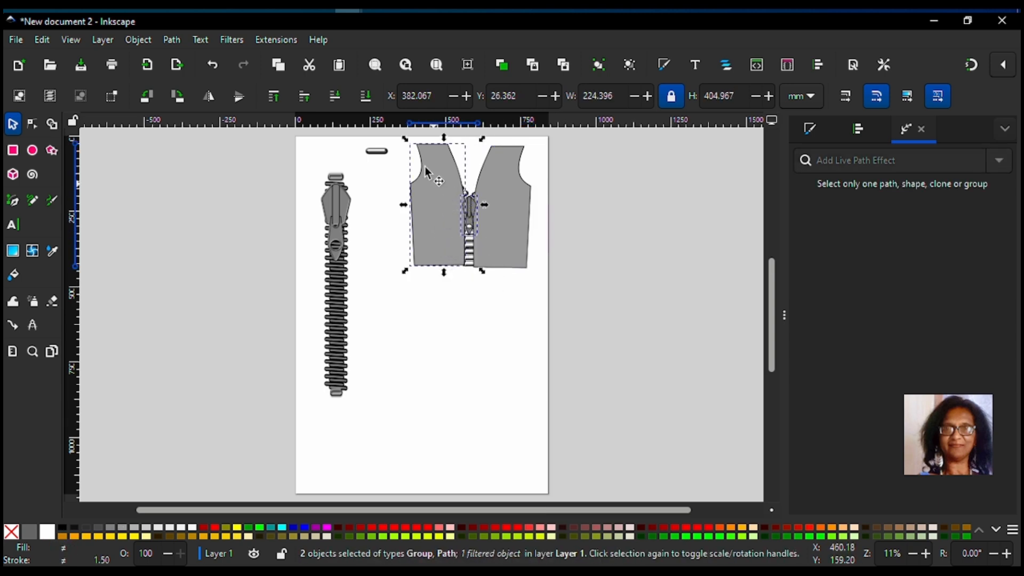
pyautogui.press('shift')
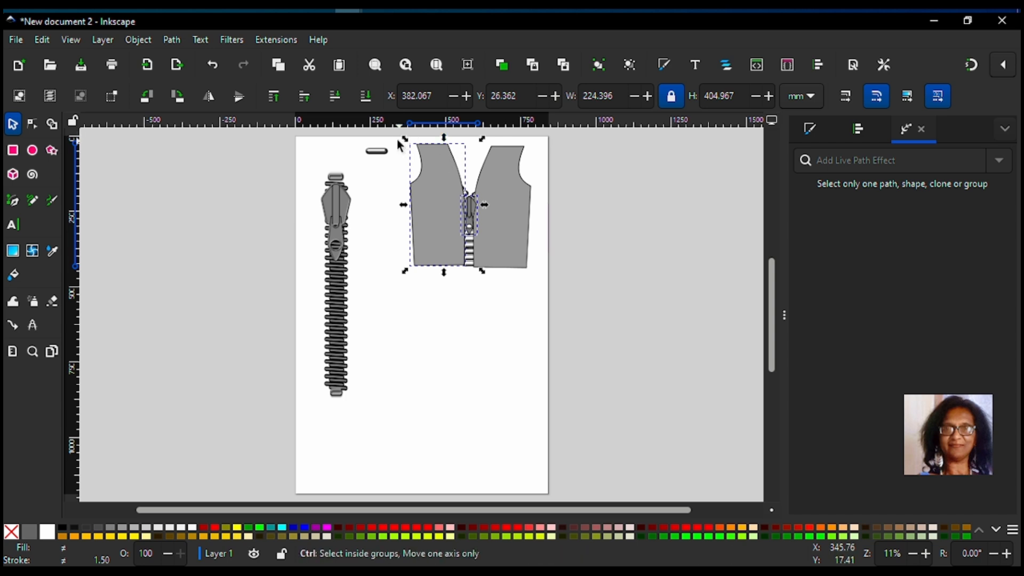
pyautogui.click(540, 238)
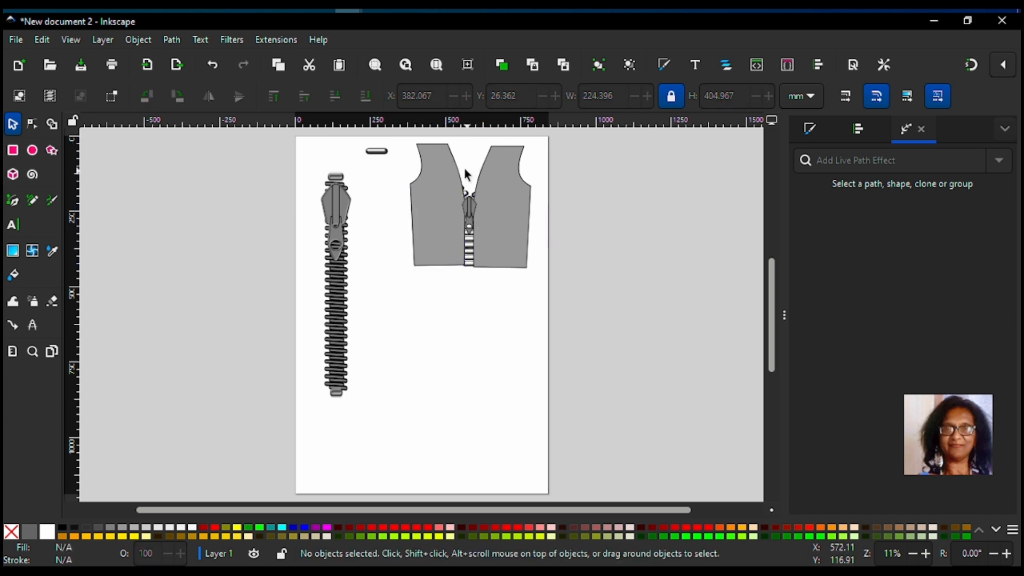
# Step: Move both garment halves together with the open zipper down and slightly left, to about mid-height on the page
pyautogui.moveTo(397, 137); pyautogui.dragTo(558, 304)
pyautogui.moveTo(488, 213); pyautogui.dragTo(466, 312)
pyautogui.click(550, 341)
# Step: Fill both garment halves with magenta
pyautogui.click(514, 330)
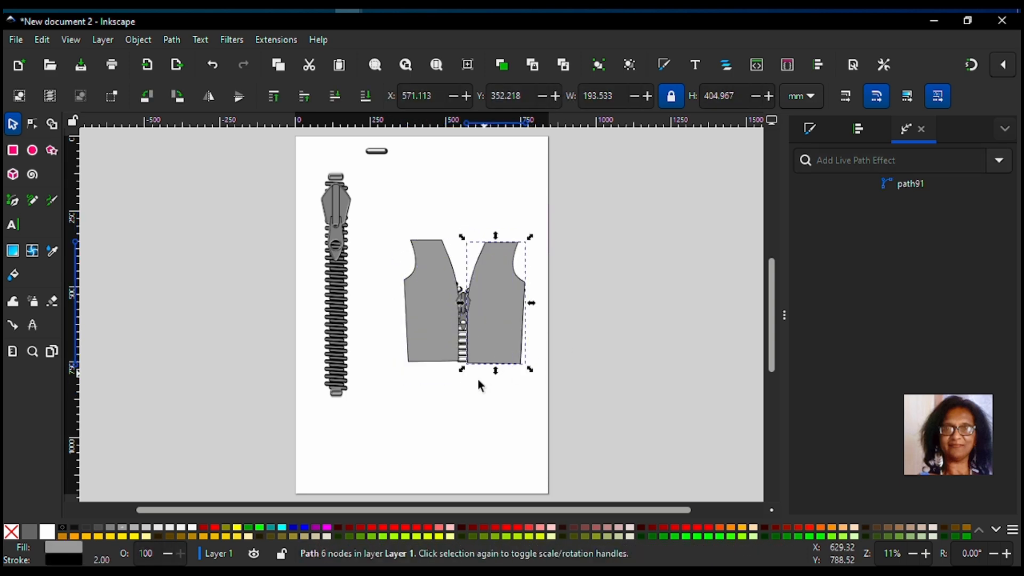
pyautogui.keyDown('shift'); pyautogui.click(421, 344); pyautogui.keyUp('shift')
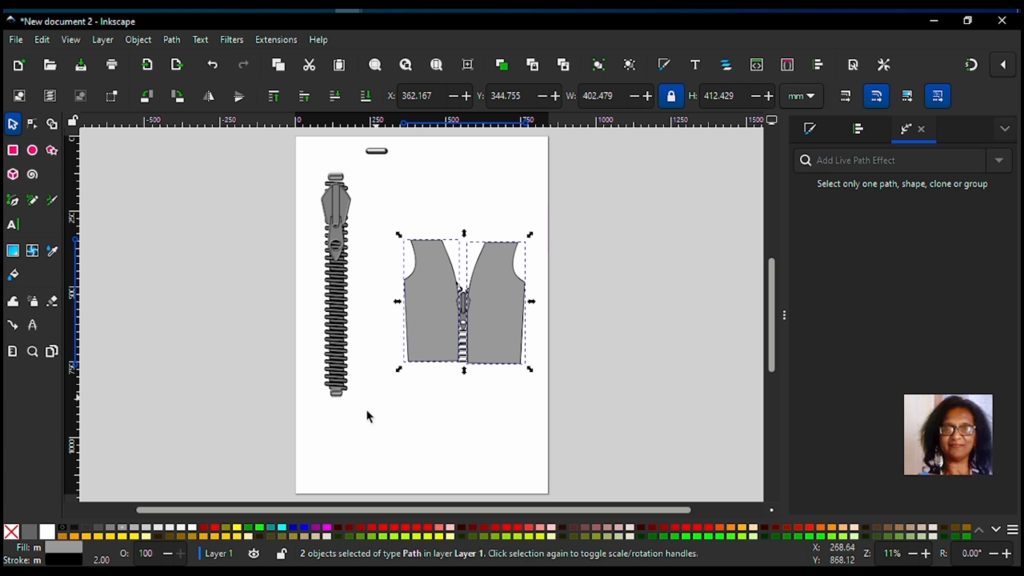
pyautogui.click(326, 527)
pyautogui.click(456, 424)
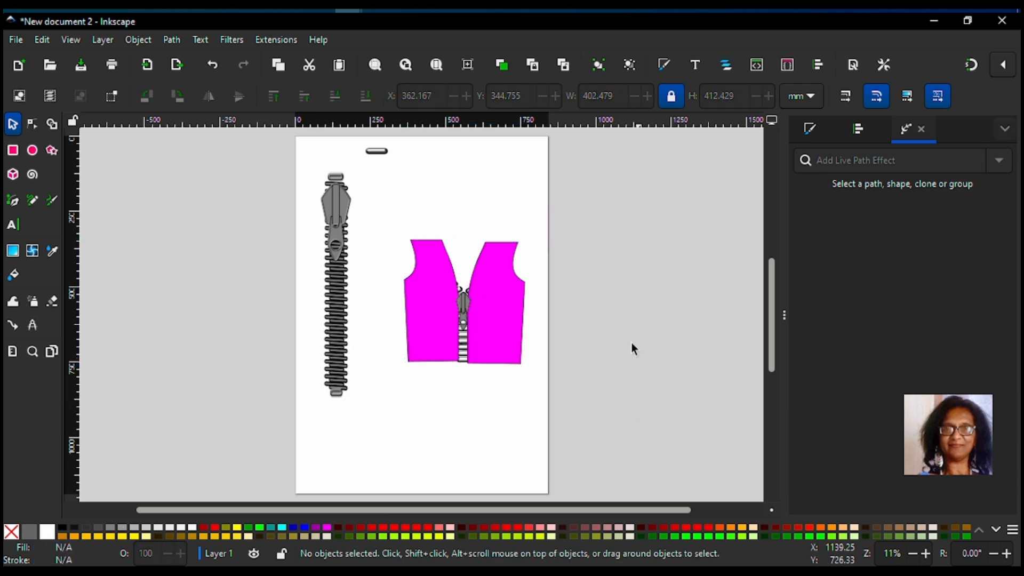
# Step: Scale the single source tooth above the zippers down to about 46 mm wide and 15 mm high
pyautogui.click(516, 310)
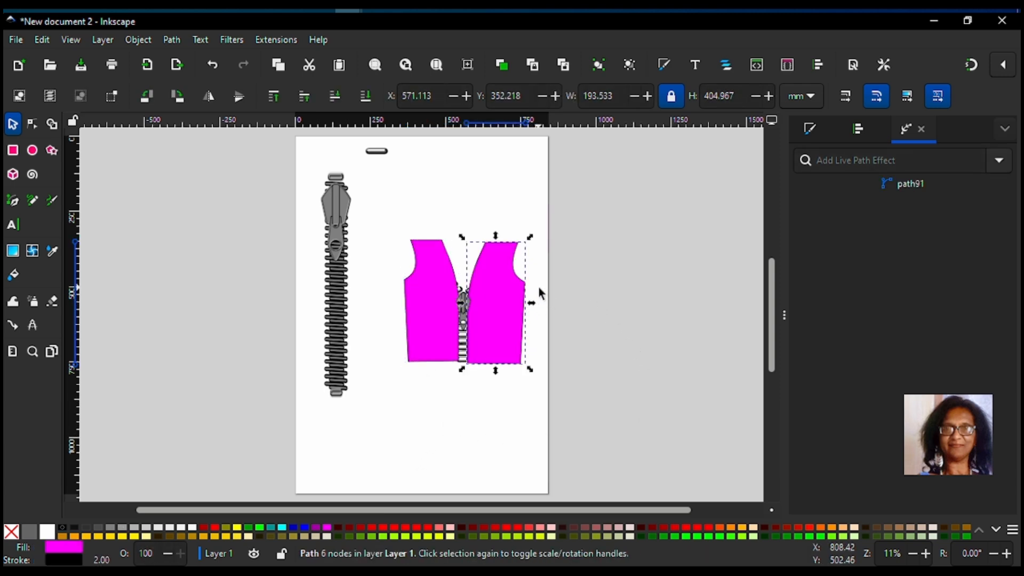
pyautogui.click(596, 368)
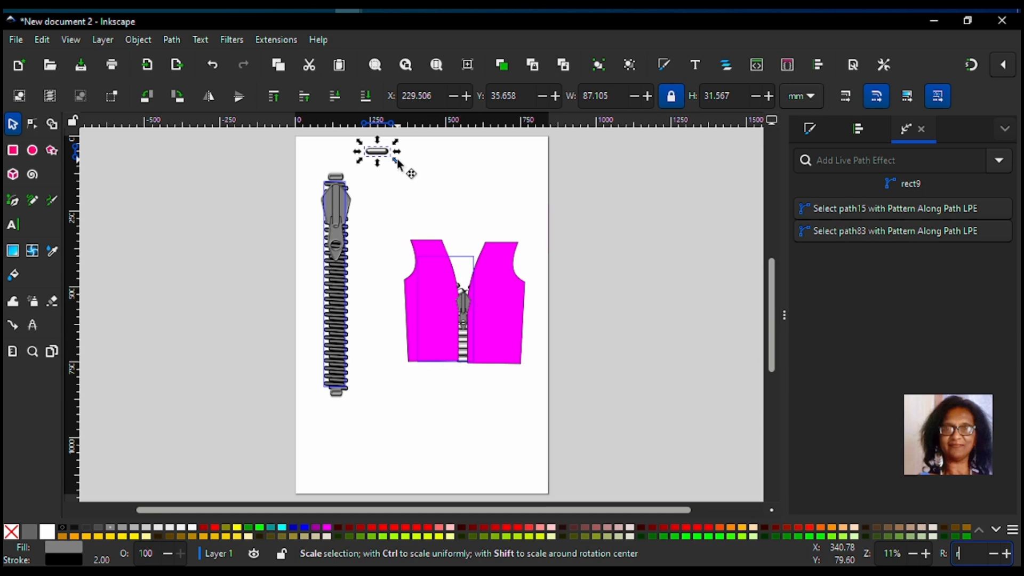
pyautogui.moveTo(397, 159)
pyautogui.mouseDown()
pyautogui.moveTo(407, 165)
pyautogui.moveTo(391, 158)
pyautogui.mouseUp()
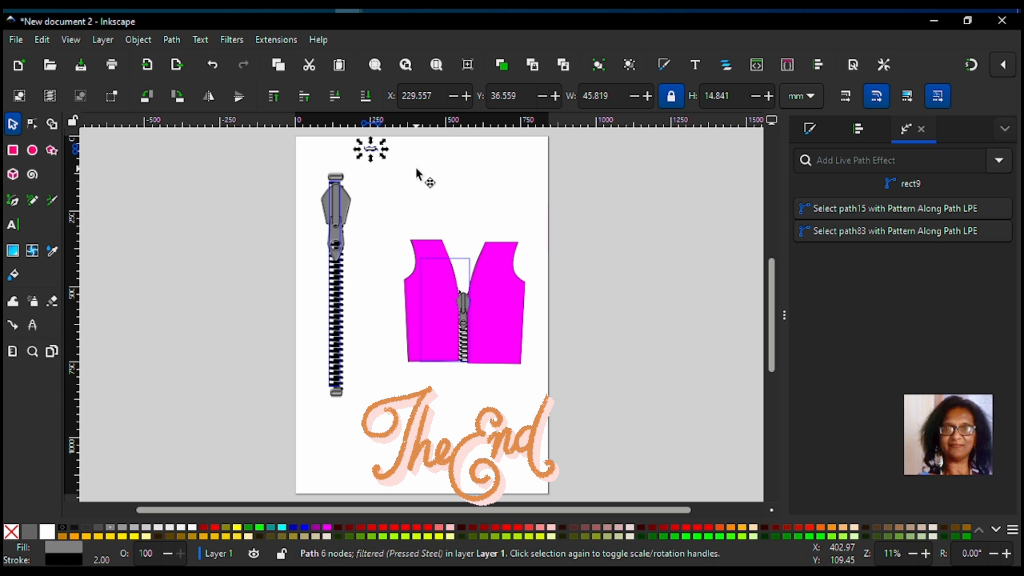